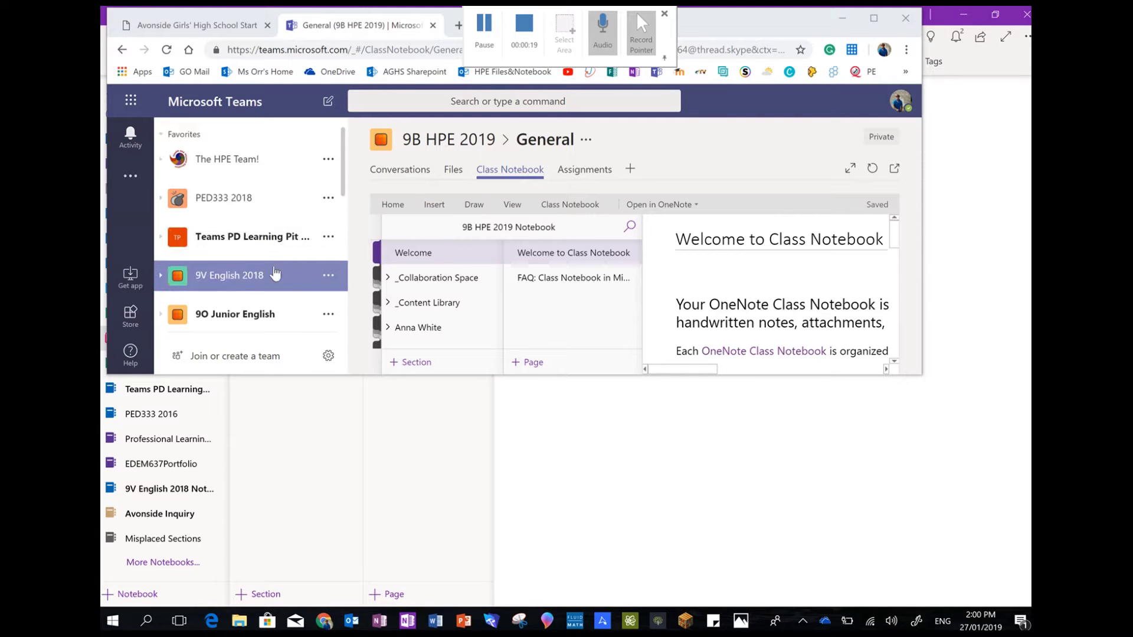
# Open the Class Notebook of the 9B HPE 2019 team's General channel
pyautogui.scroll(-3, 275, 273)
pyautogui.scroll(-5, 275, 272)
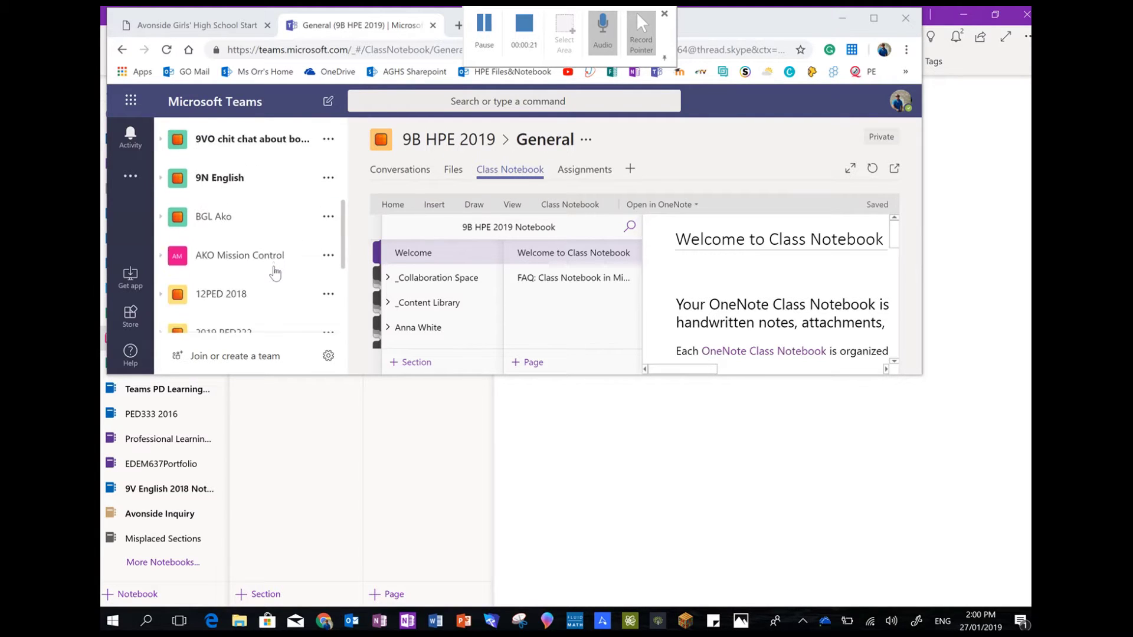
pyautogui.scroll(-1, 274, 272)
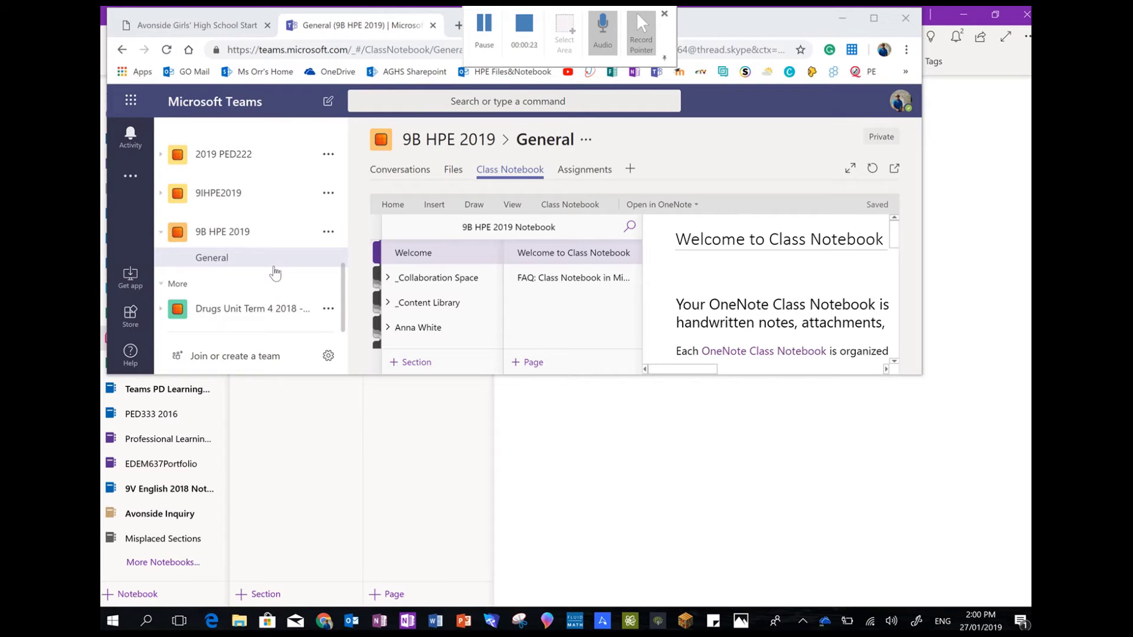
pyautogui.click(208, 259)
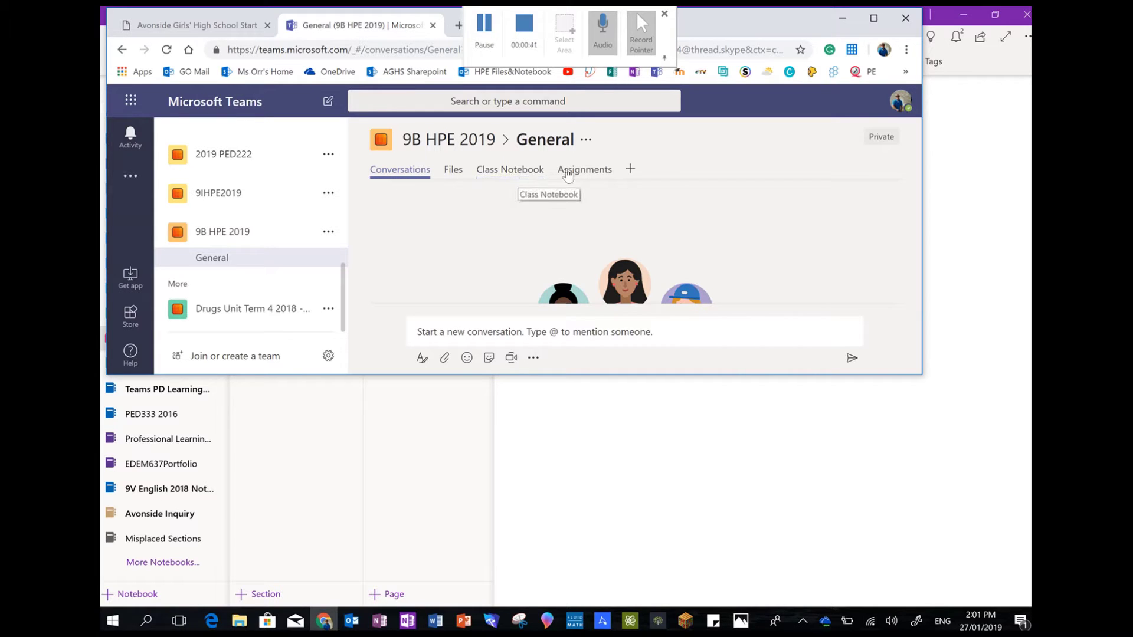
pyautogui.click(506, 173)
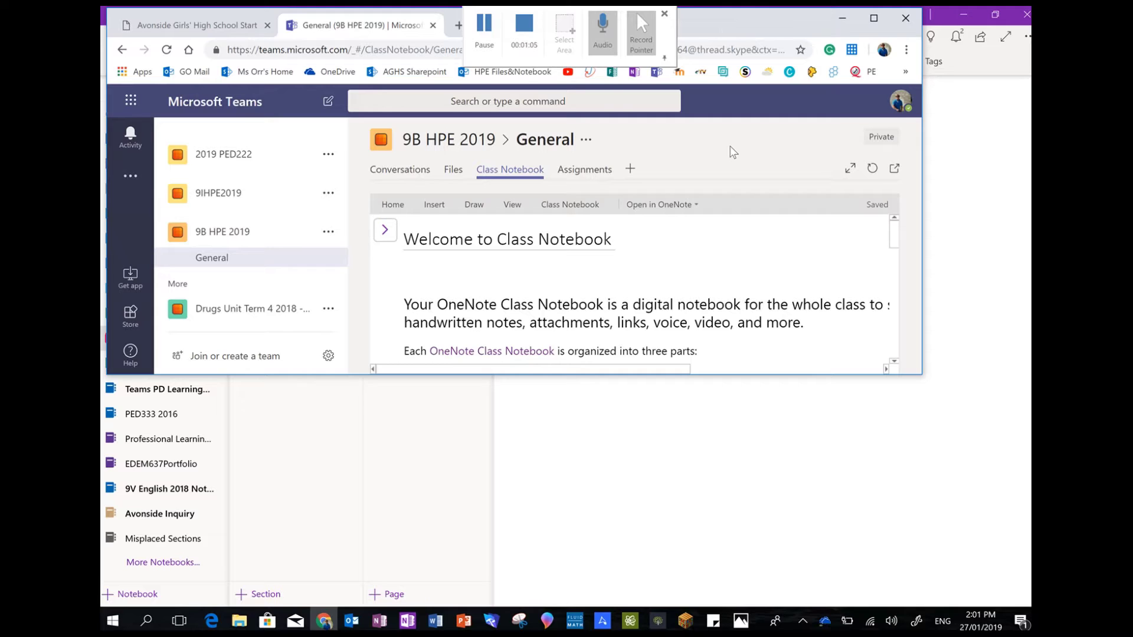
# Expand the Class Notebook to fill a maximised browser window and show its list of sections and pages
pyautogui.click(849, 172)
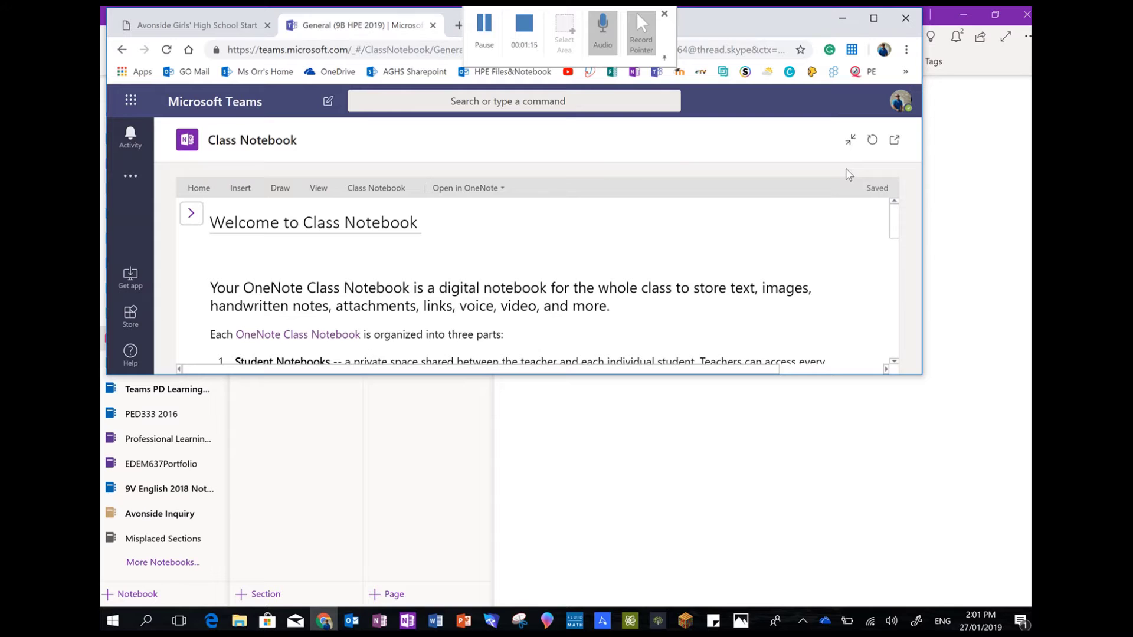
pyautogui.click(874, 18)
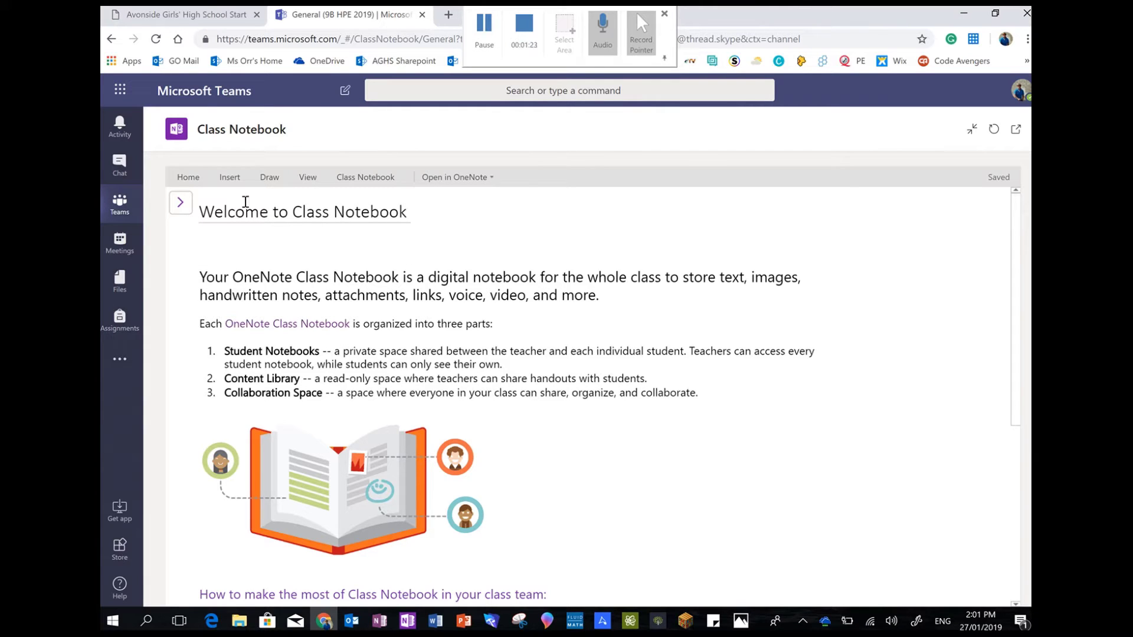
pyautogui.click(180, 204)
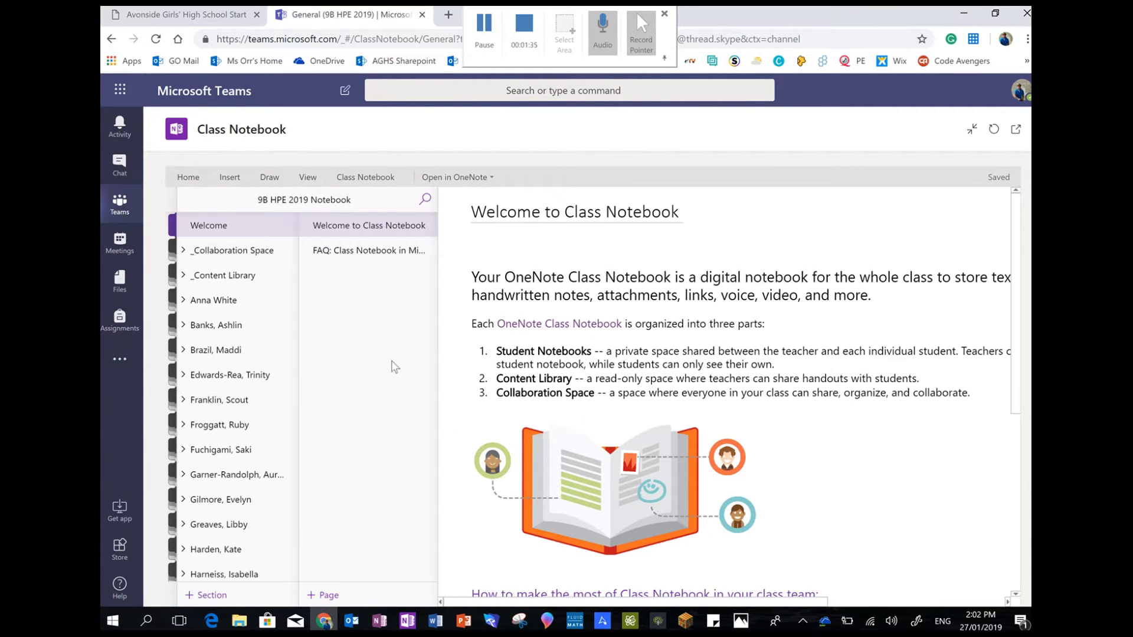
# Switch to the OneNote app and expand the last student's section group in the open class notebook
pyautogui.click(964, 14)
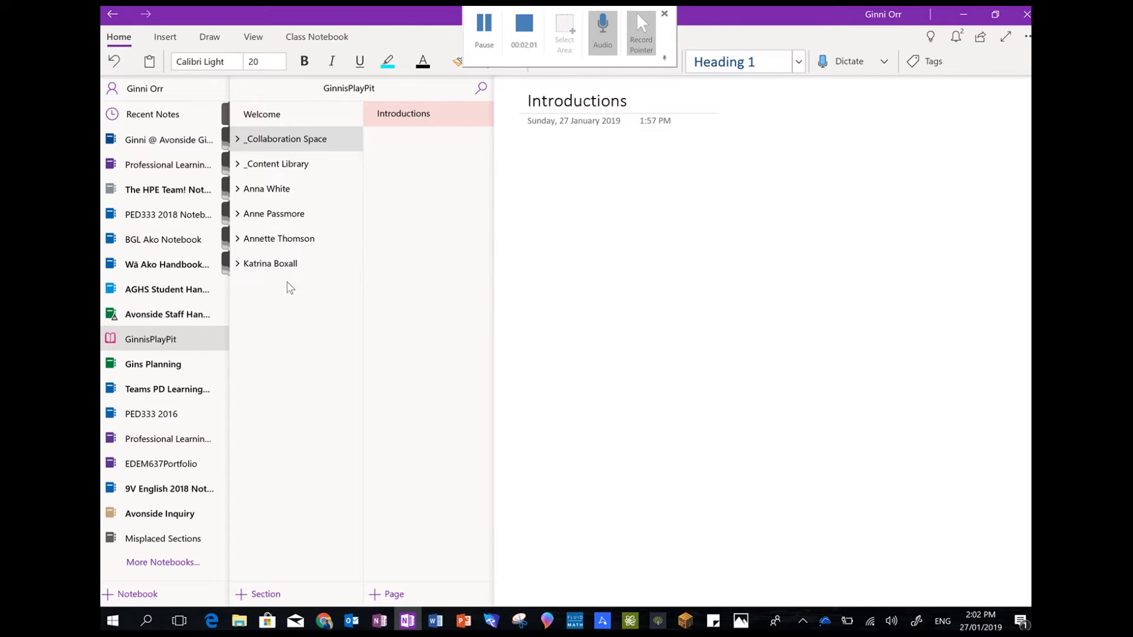
pyautogui.click(237, 265)
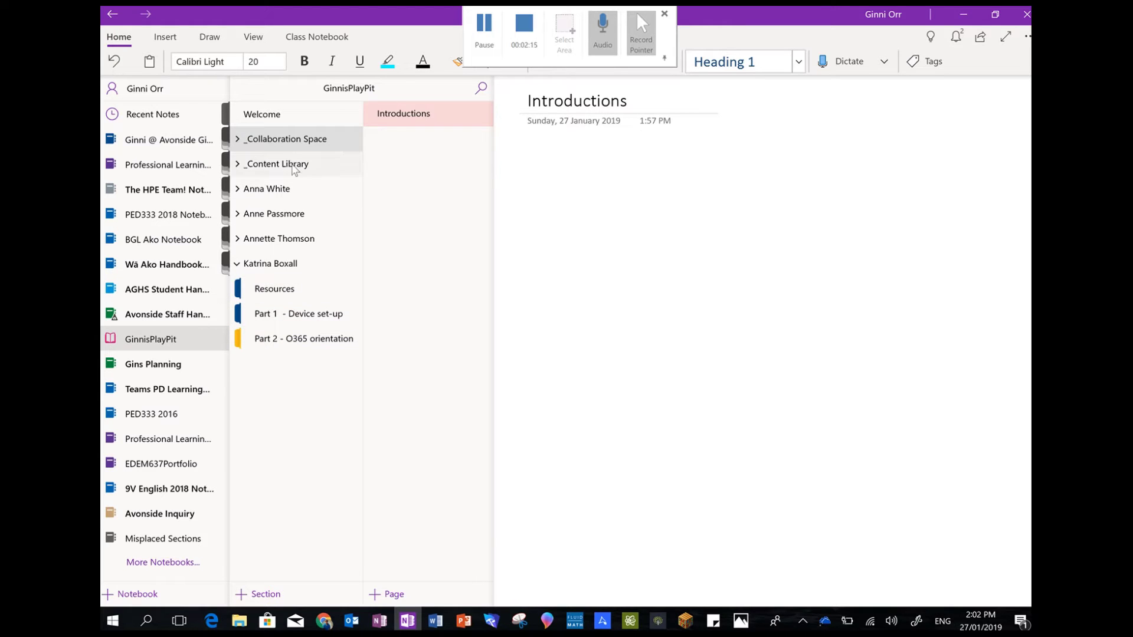
# View the Digital Orientation section in the _Content Library and collapse the library again
pyautogui.click(237, 166)
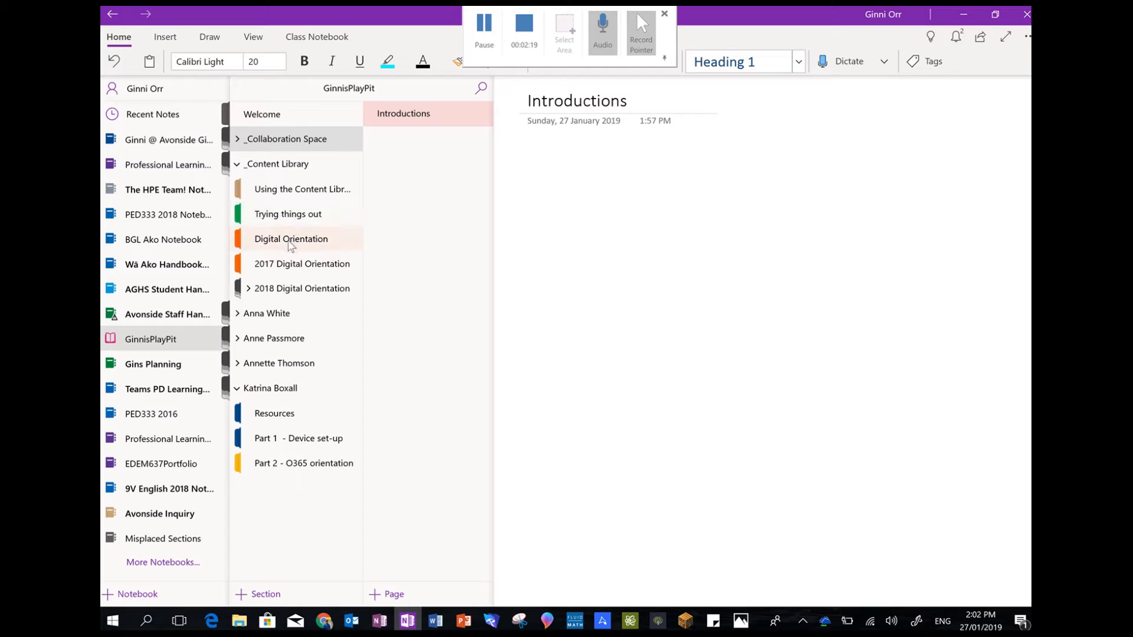
pyautogui.click(291, 240)
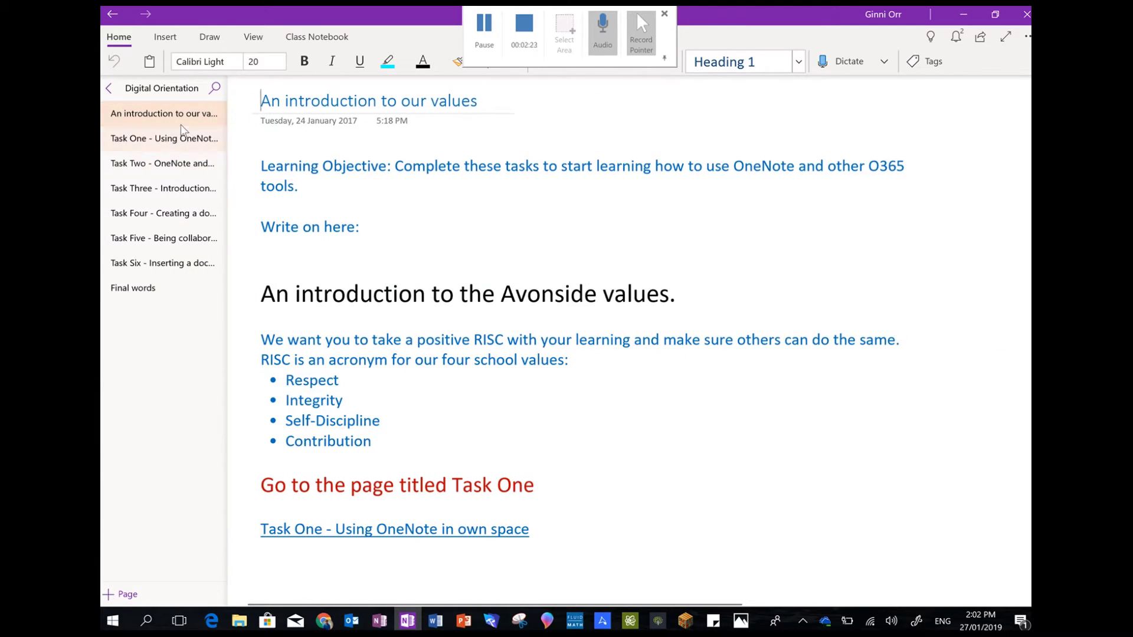
pyautogui.click(109, 89)
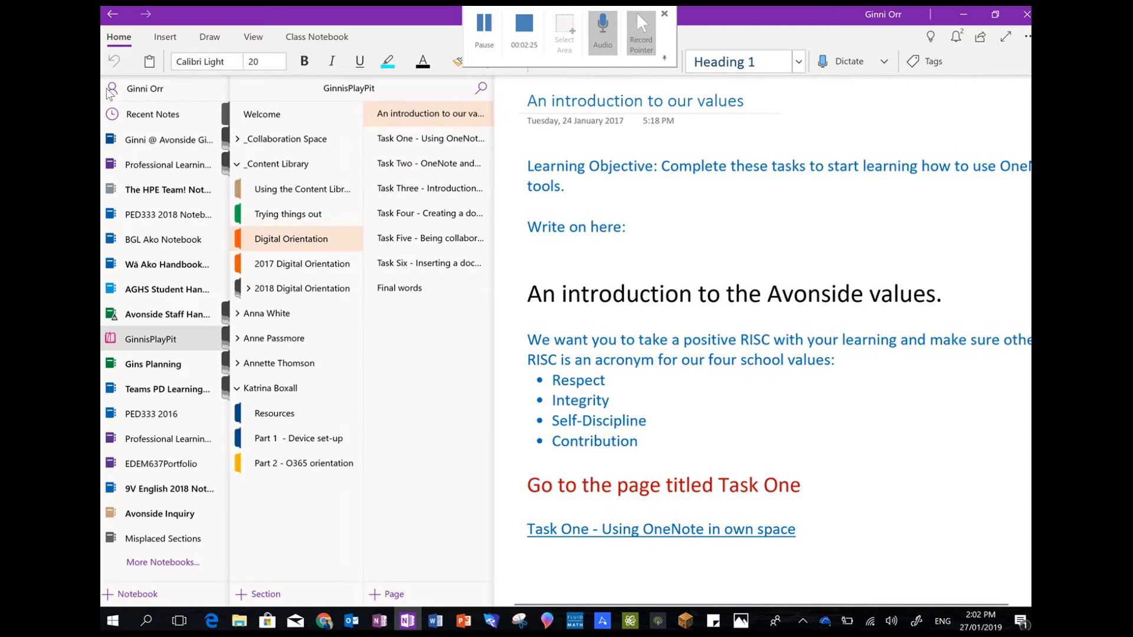
pyautogui.click(237, 166)
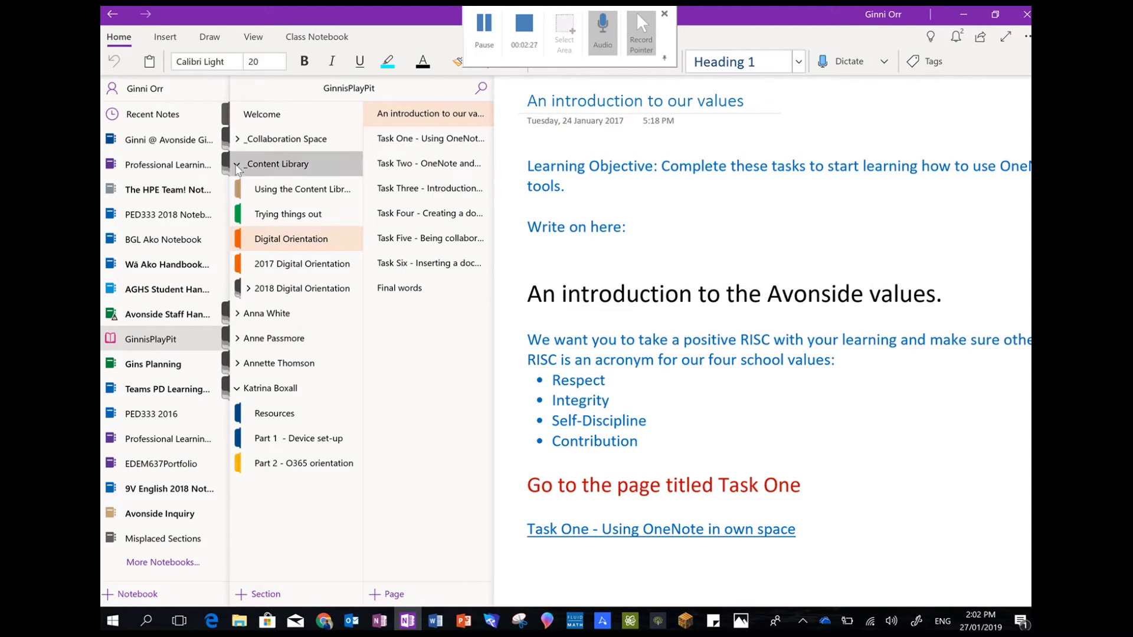
# Expand the _Collaboration Space and view its Introductions section
pyautogui.click(239, 140)
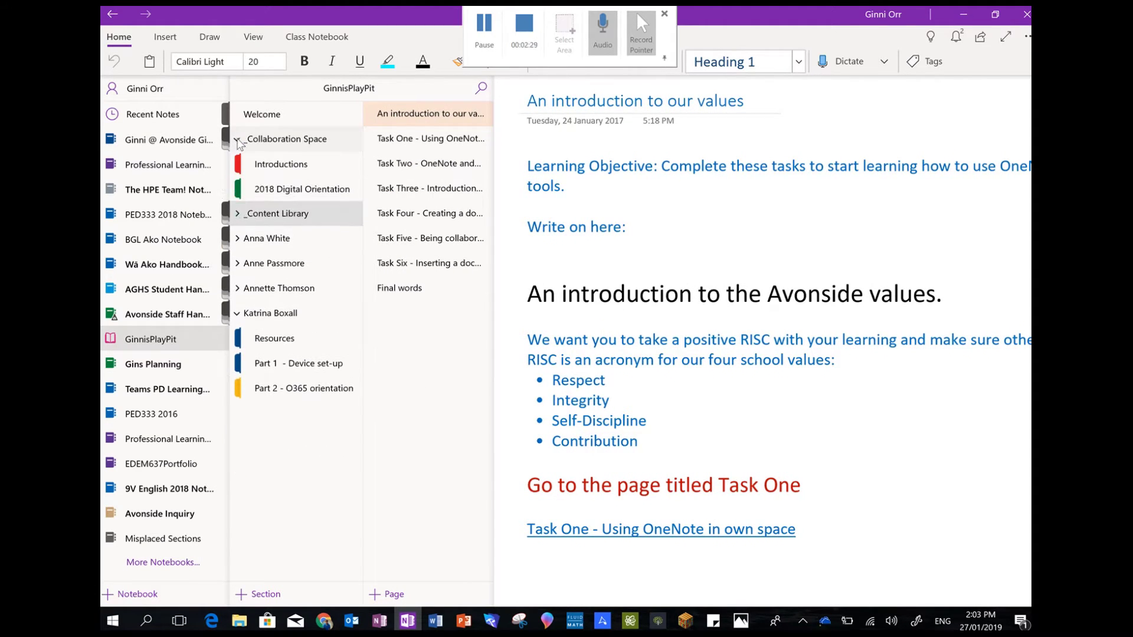
pyautogui.click(268, 166)
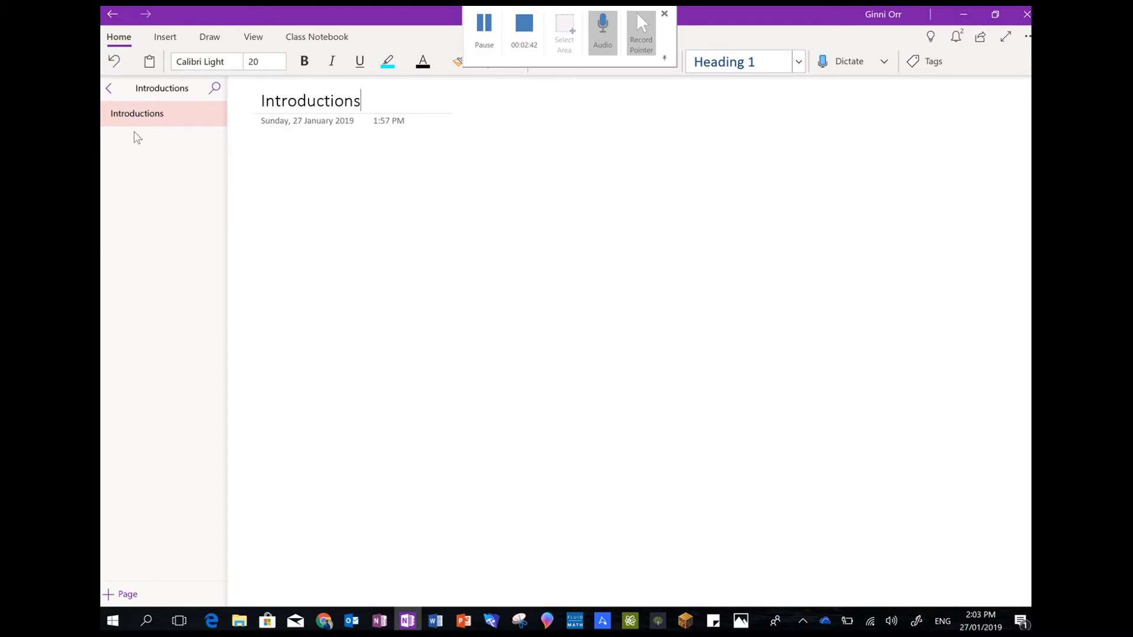
pyautogui.click(110, 89)
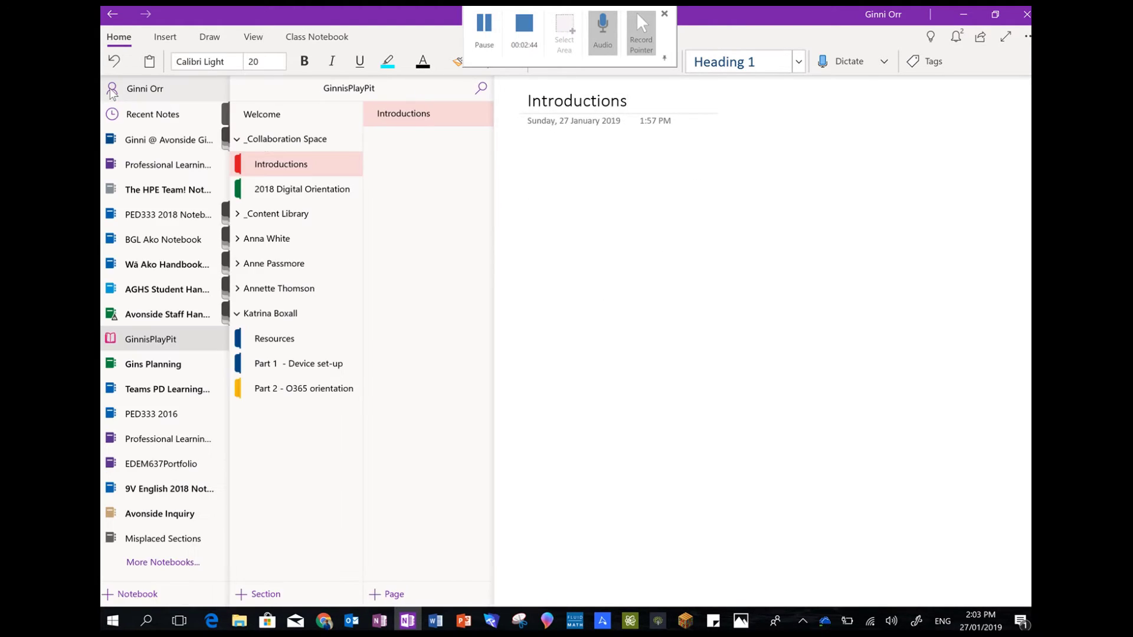
# Collapse the _Collaboration Space and view the notebook's Welcome section
pyautogui.click(238, 141)
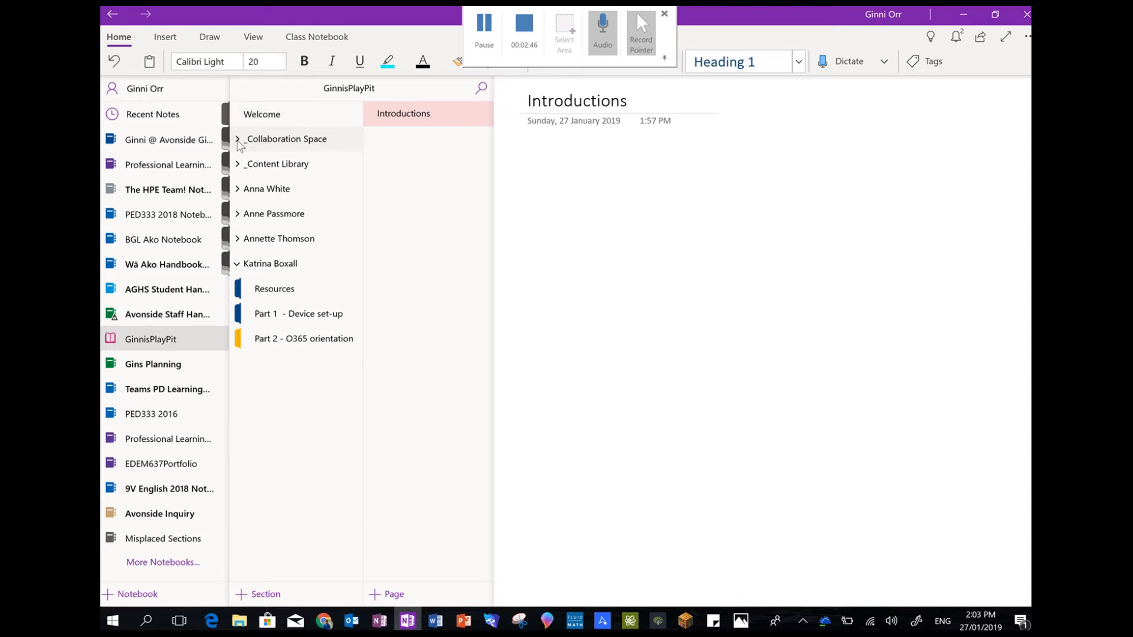
pyautogui.click(263, 115)
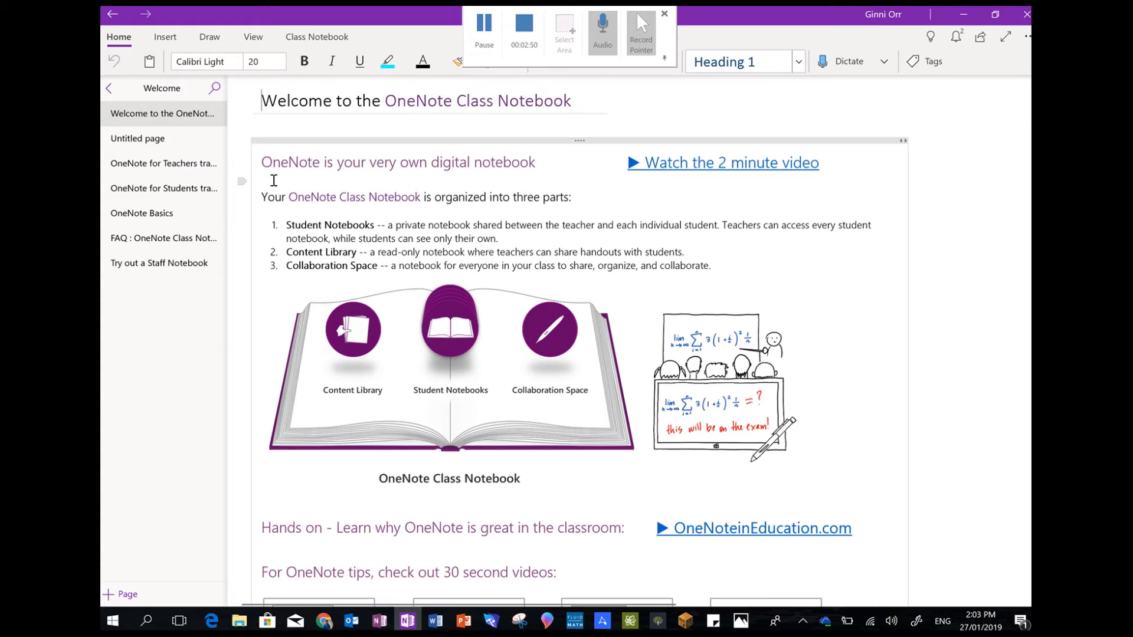
pyautogui.click(110, 89)
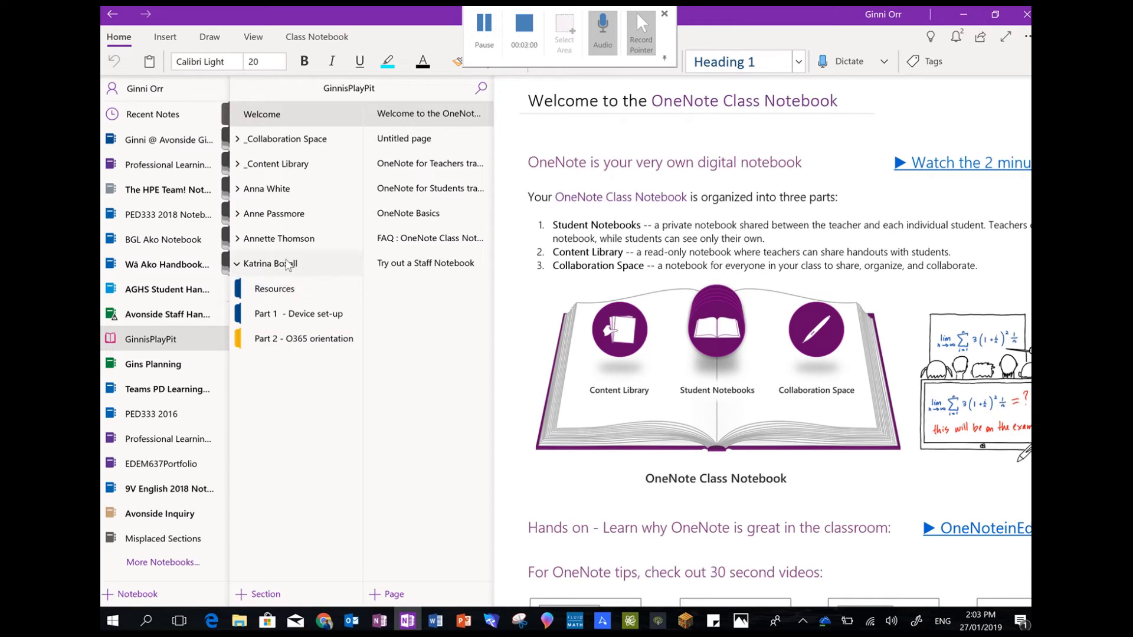
# Open the Part 2 - O365 orientation section in the expanded student's notebook and review the My tasks page
pyautogui.moveTo(302, 339); pyautogui.dragTo(370, 317)
pyautogui.click(313, 341)
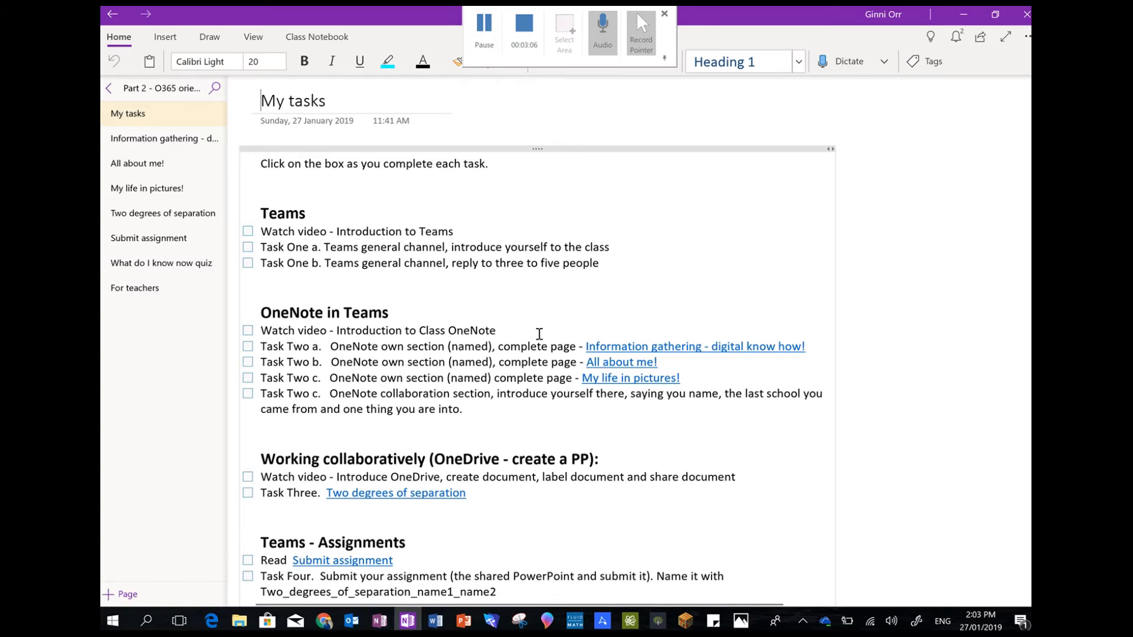
pyautogui.scroll(-5, 539, 334)
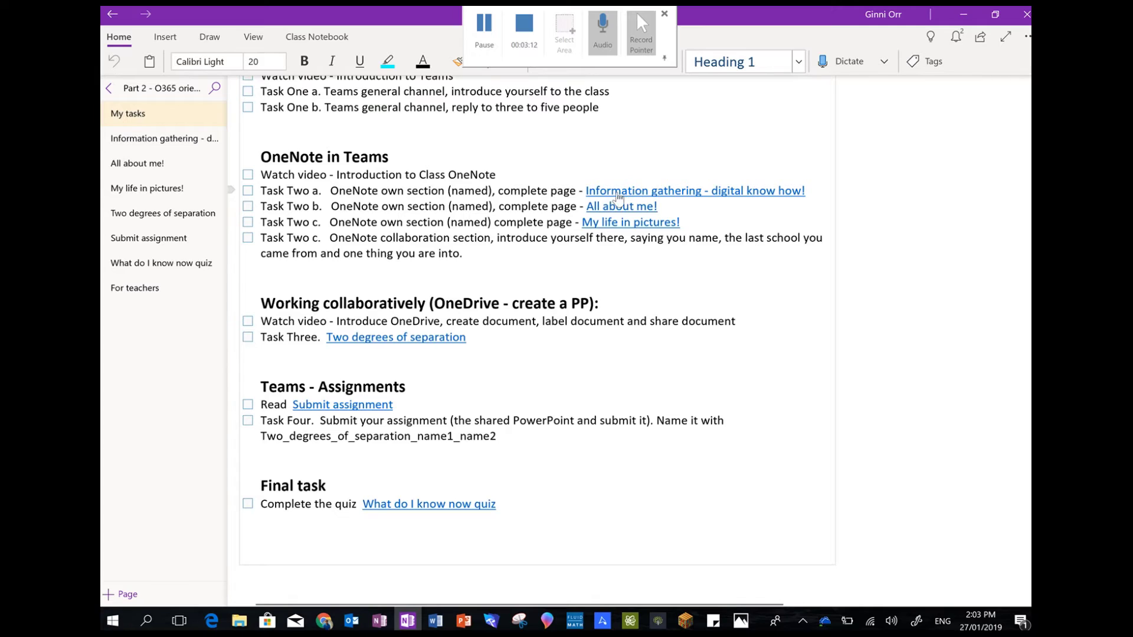
# Follow the Information gathering - digital know how! link in My tasks, examine the embedded survey form and return to the task list
pyautogui.click(685, 193)
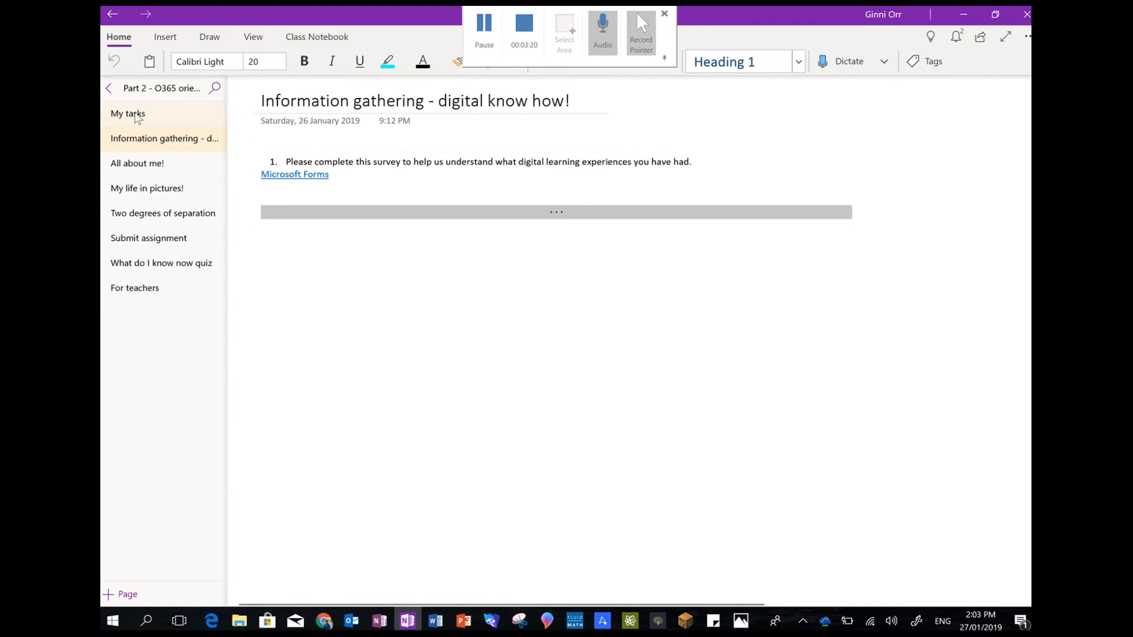
pyautogui.click(136, 115)
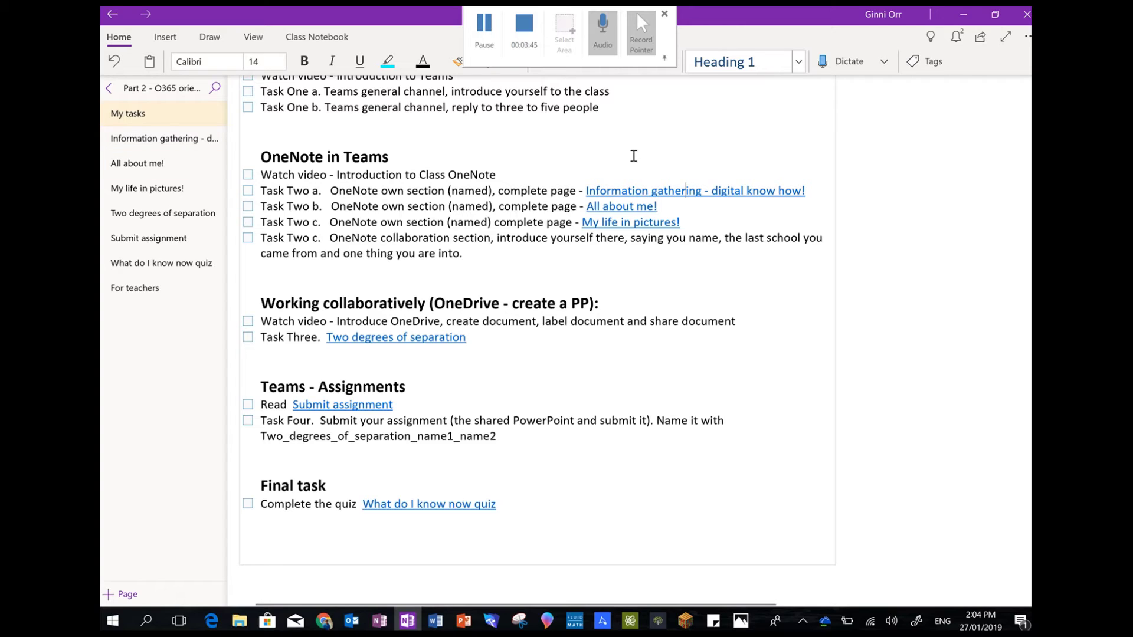
pyautogui.click(675, 194)
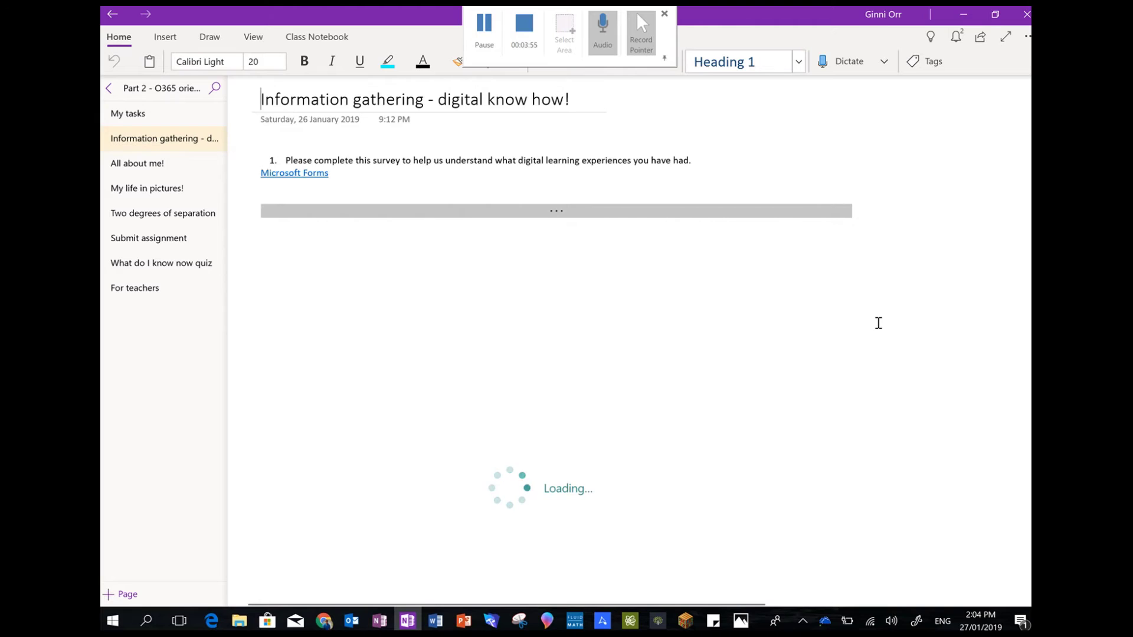
pyautogui.scroll(-8, 878, 323)
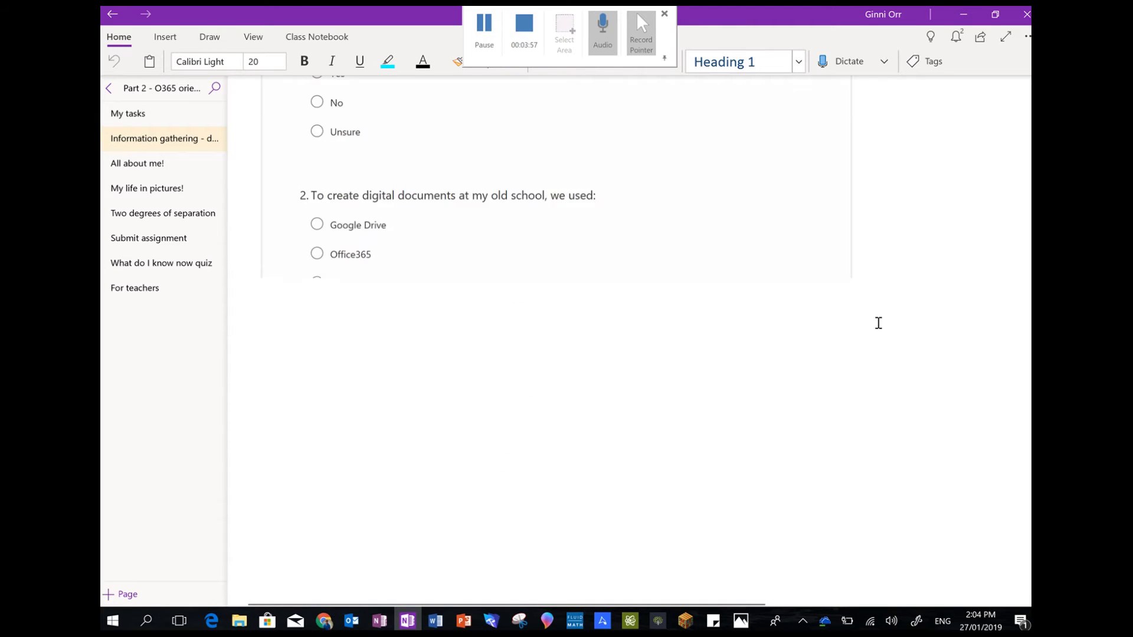
pyautogui.scroll(-5, 878, 323)
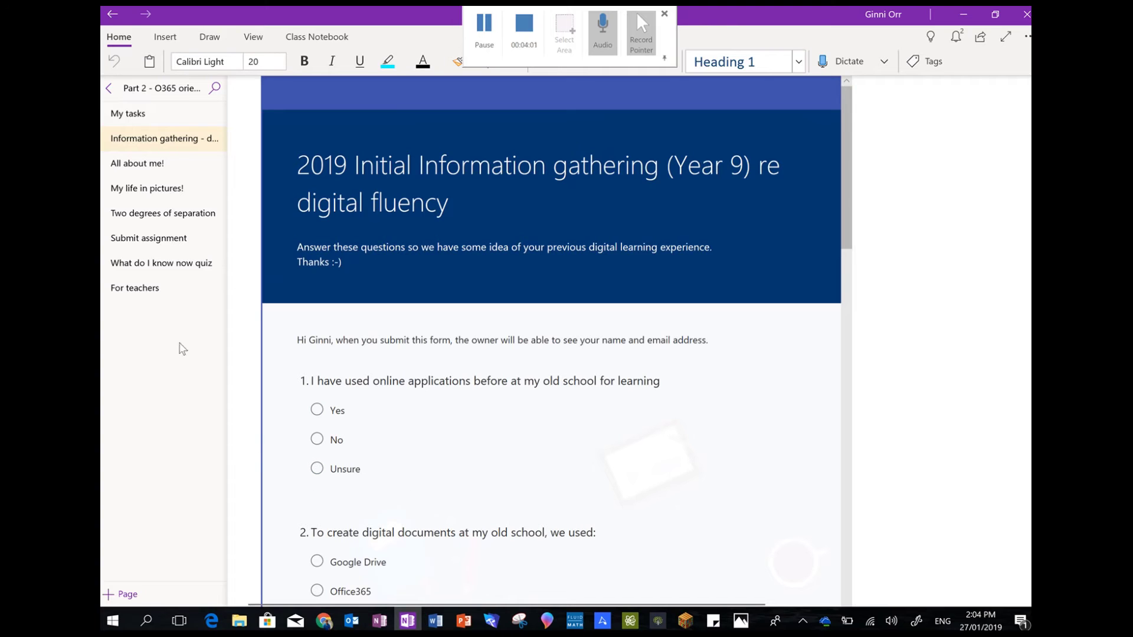
pyautogui.click(129, 115)
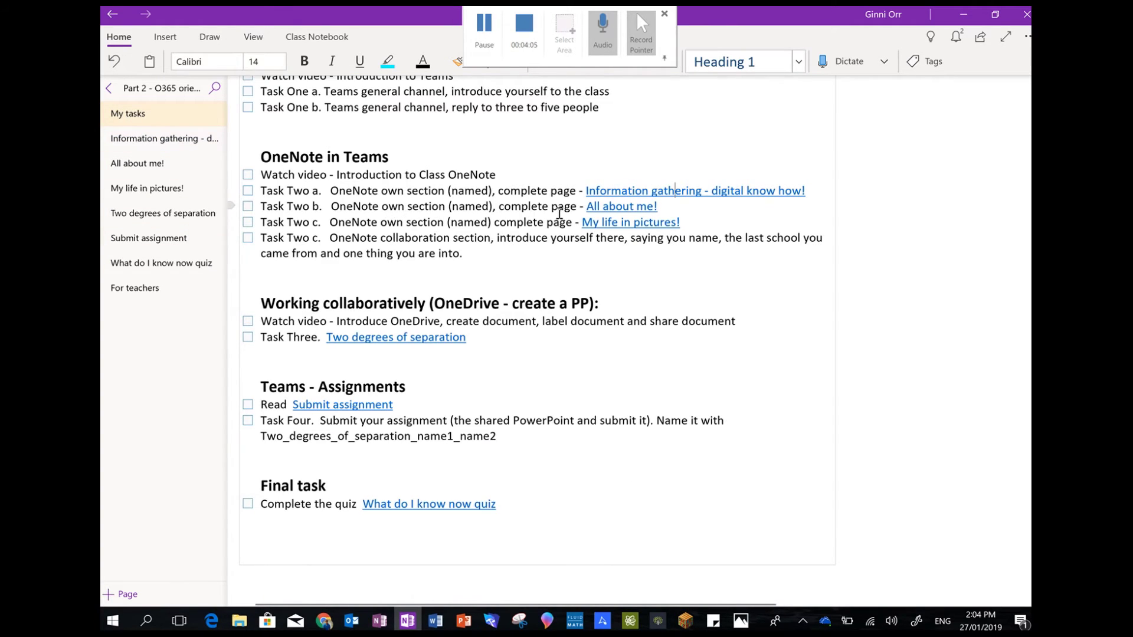
# Open the linked All about me! page and answer "What are my interests?" with Mountain biking
pyautogui.click(623, 211)
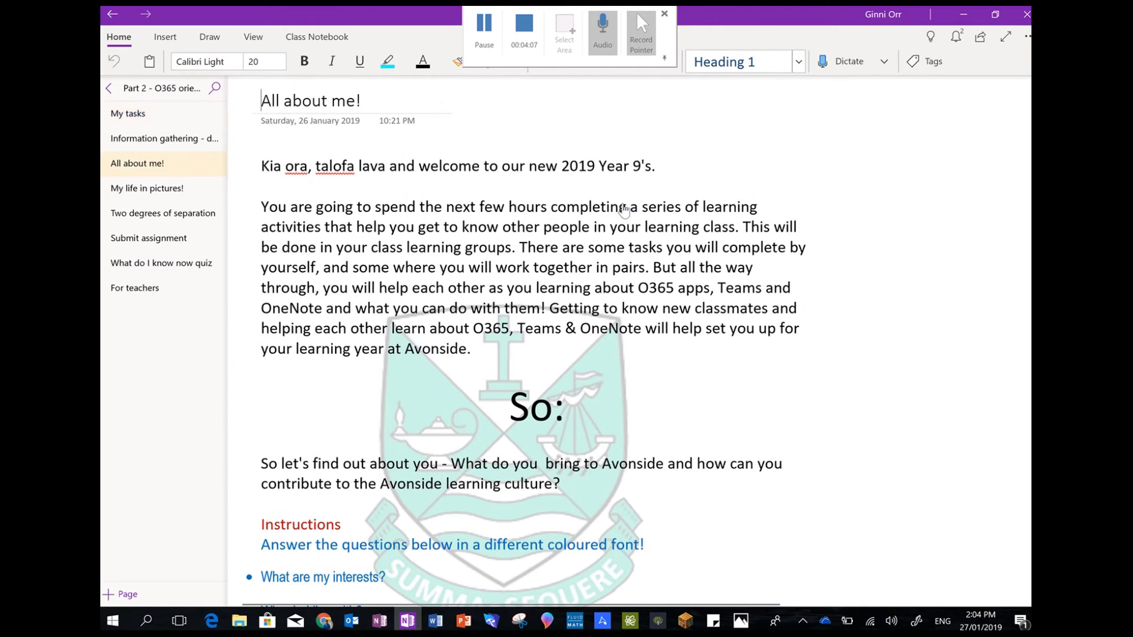
pyautogui.scroll(-4, 615, 355)
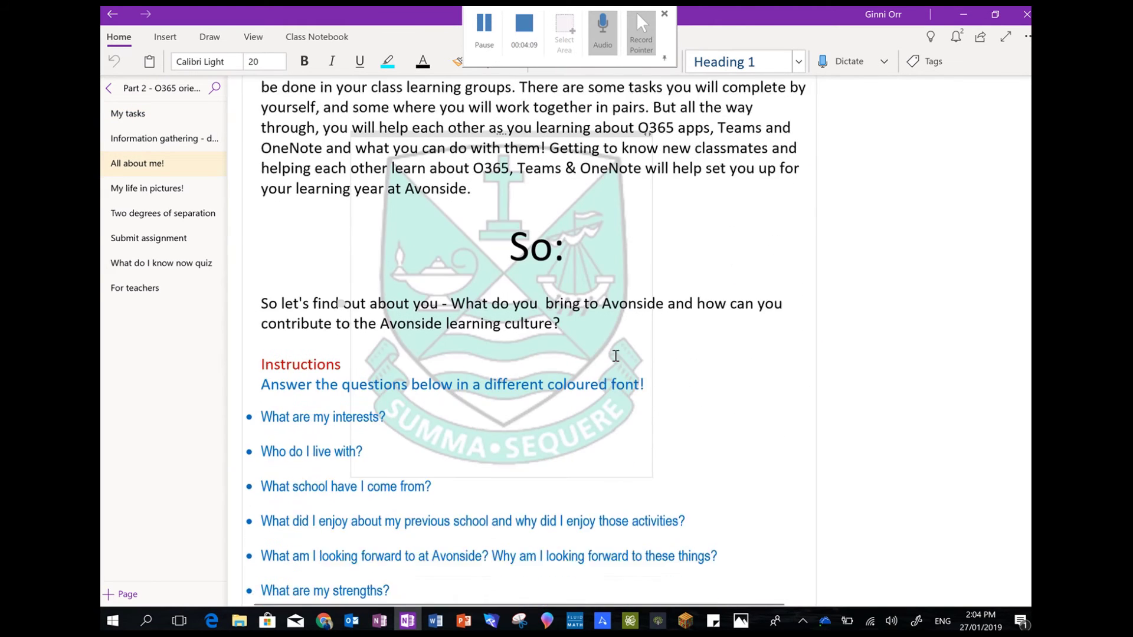
pyautogui.click(412, 347)
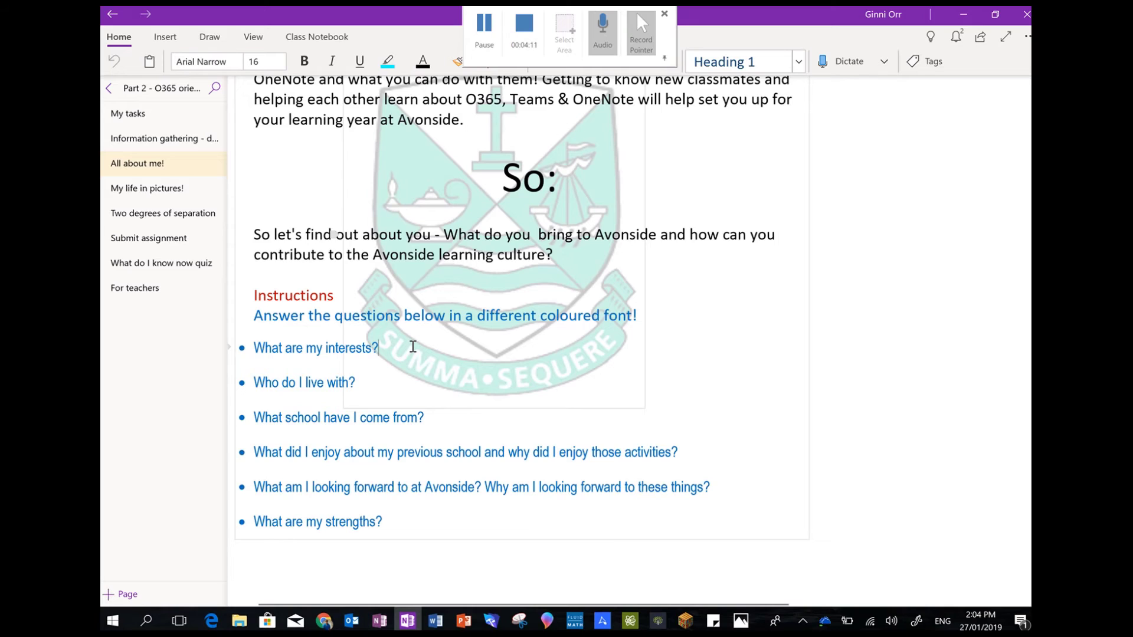
pyautogui.write('Moun')
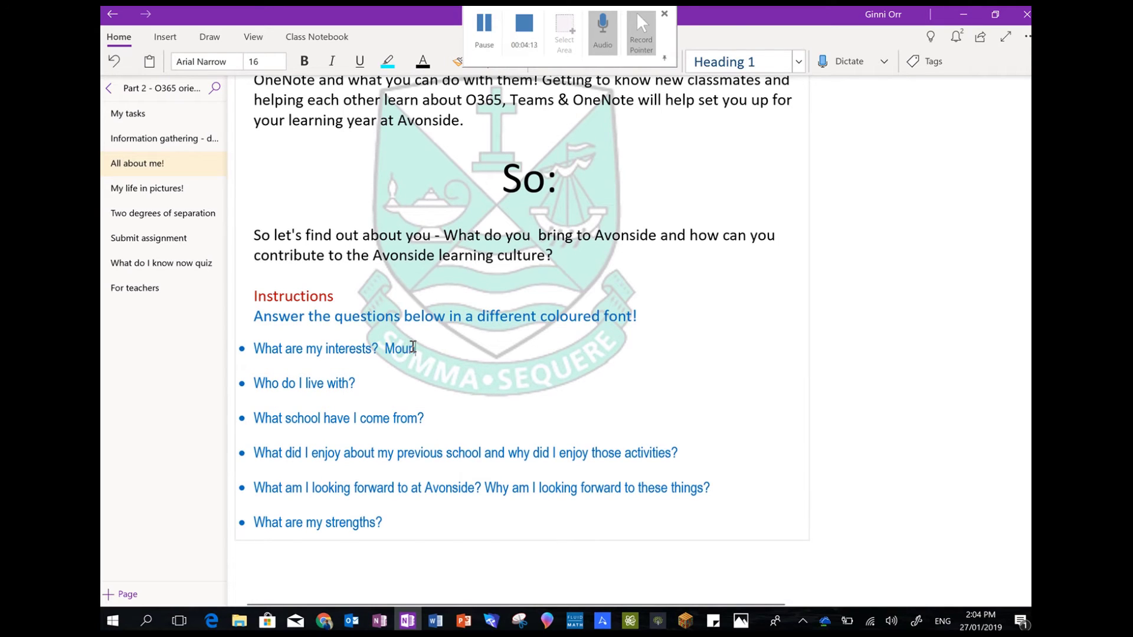
pyautogui.write('tain biking')
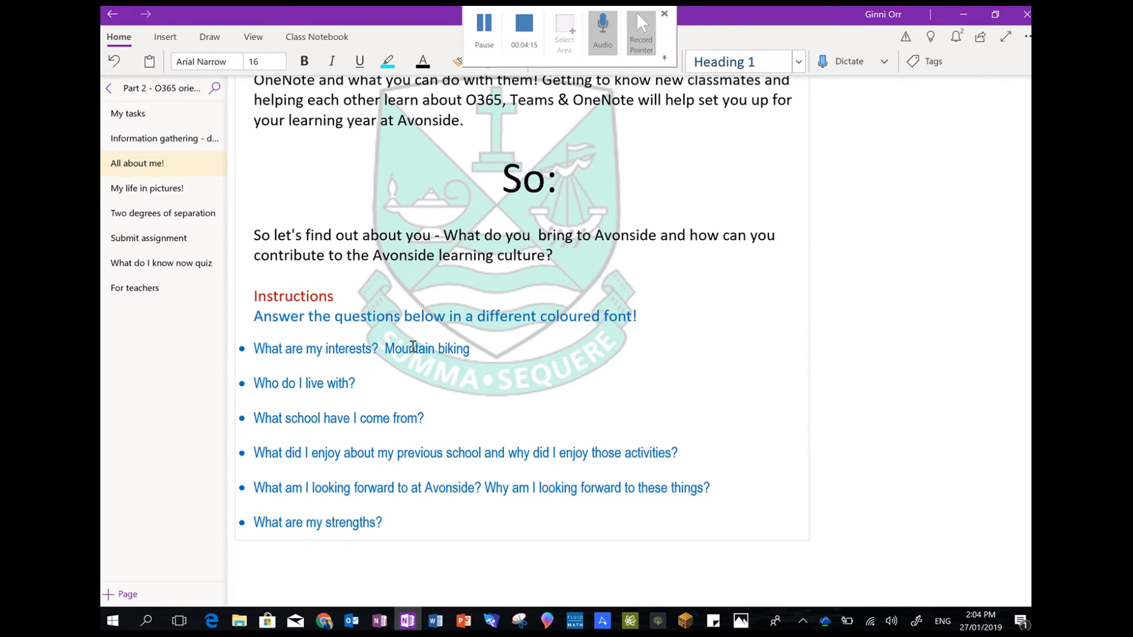
pyautogui.moveTo(472, 350); pyautogui.dragTo(388, 348)
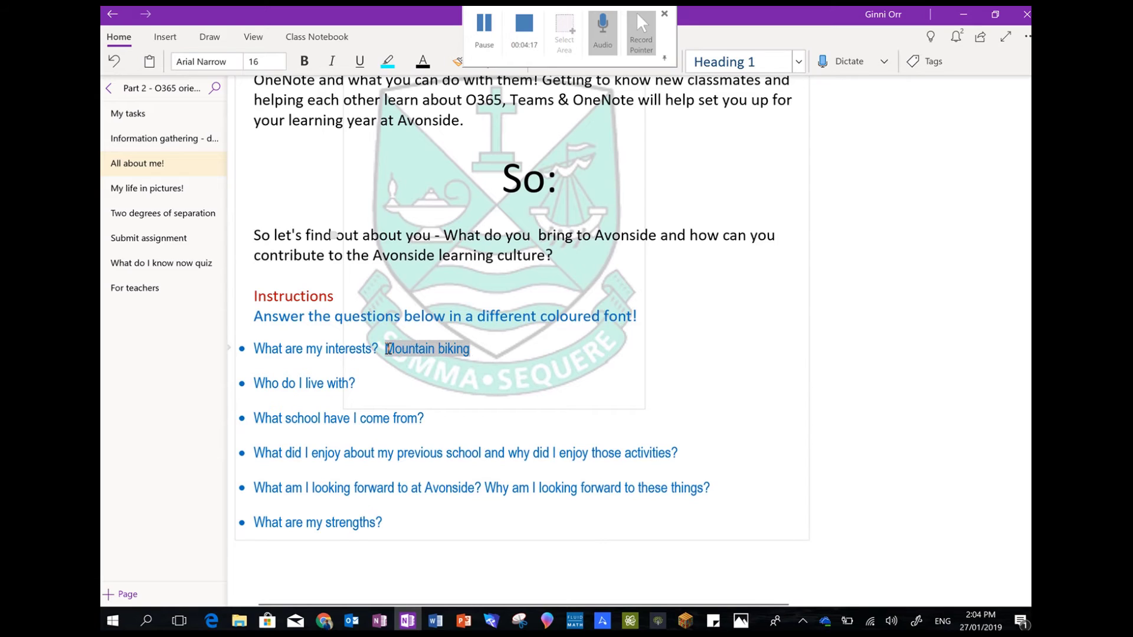
pyautogui.rightClick(424, 354)
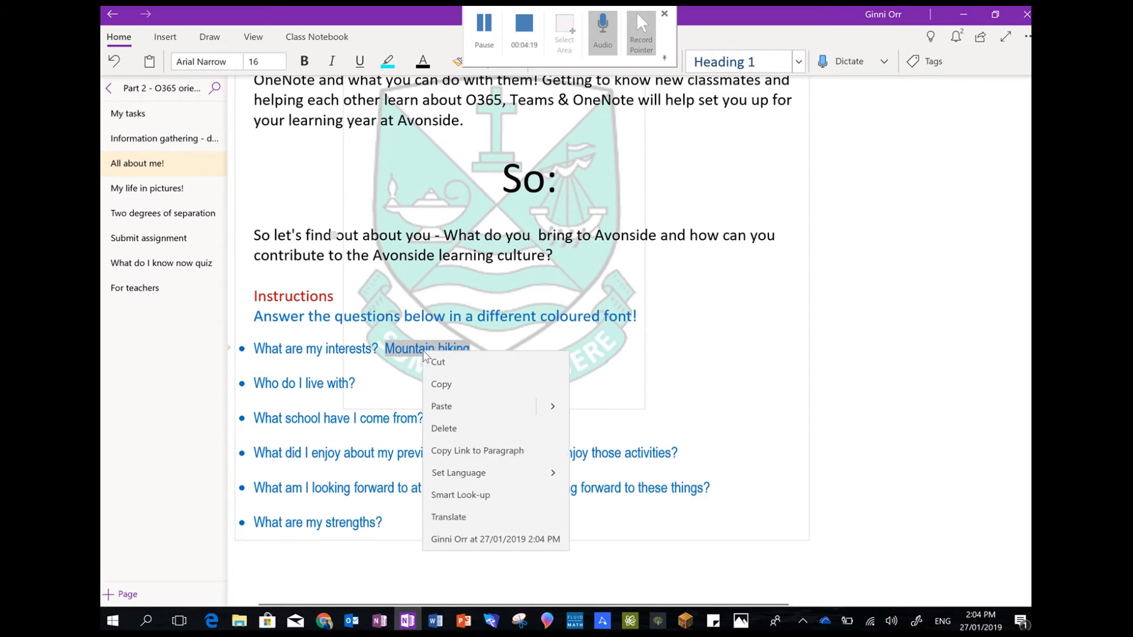
pyautogui.click(387, 381)
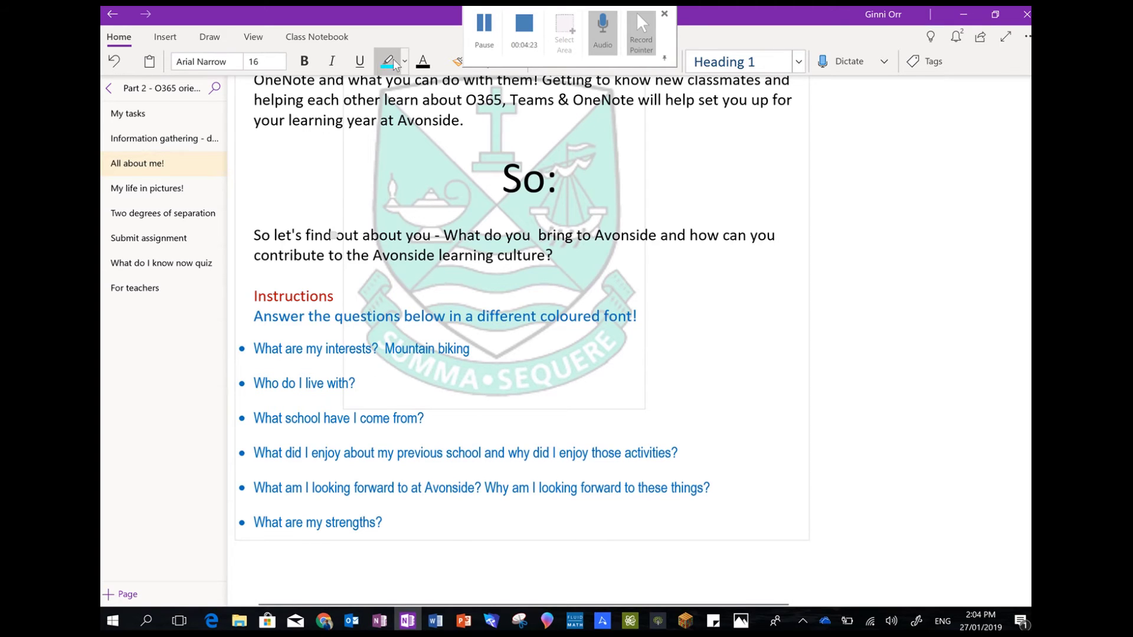
# Change the font colour of the answer Mountain biking to black on the All about me! page
pyautogui.click(439, 63)
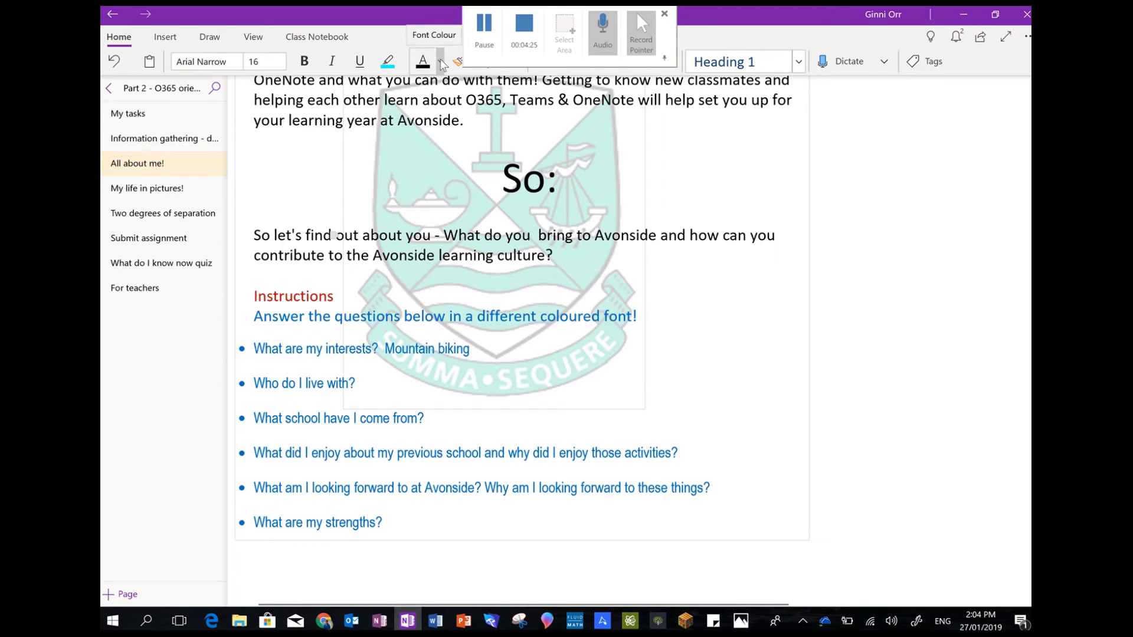
pyautogui.click(459, 149)
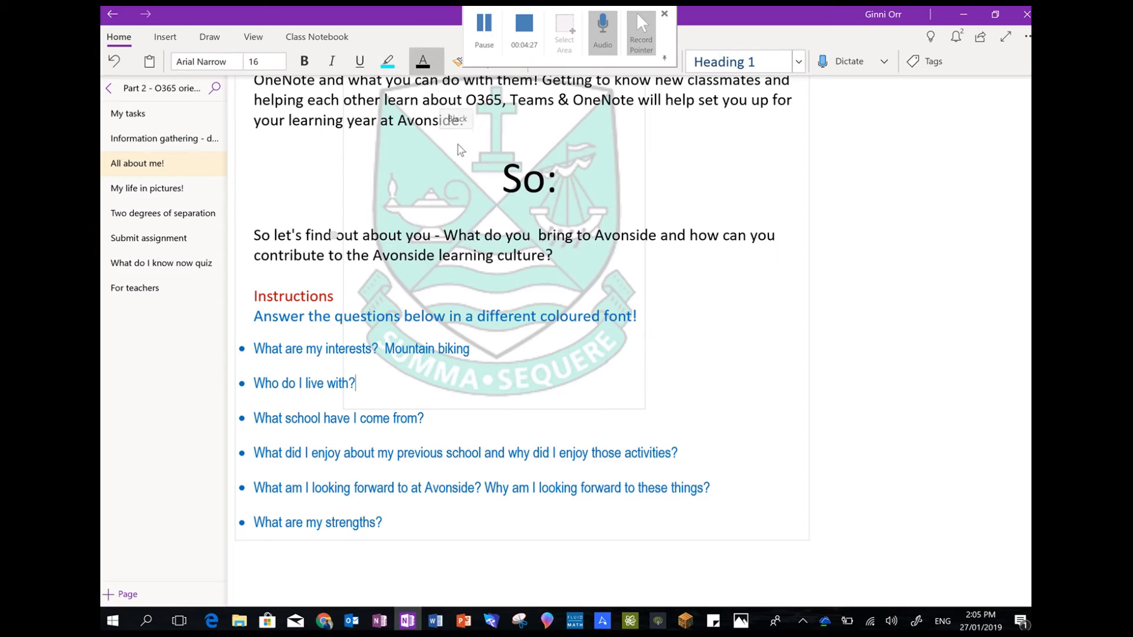
pyautogui.click(476, 349)
pyautogui.rightClick(394, 352)
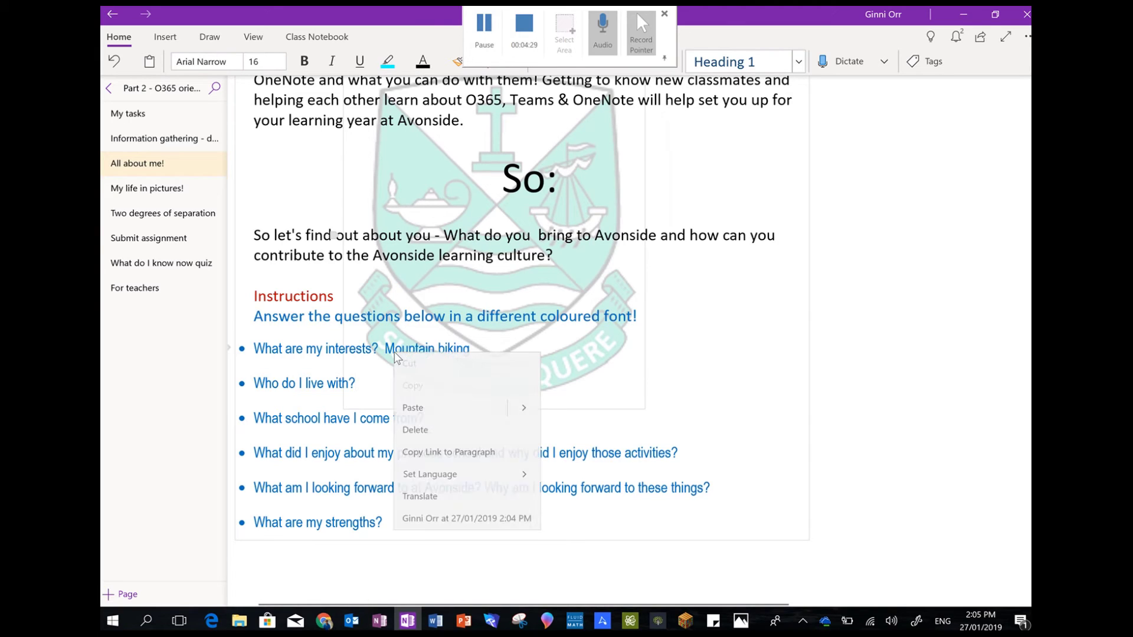
pyautogui.click(389, 349)
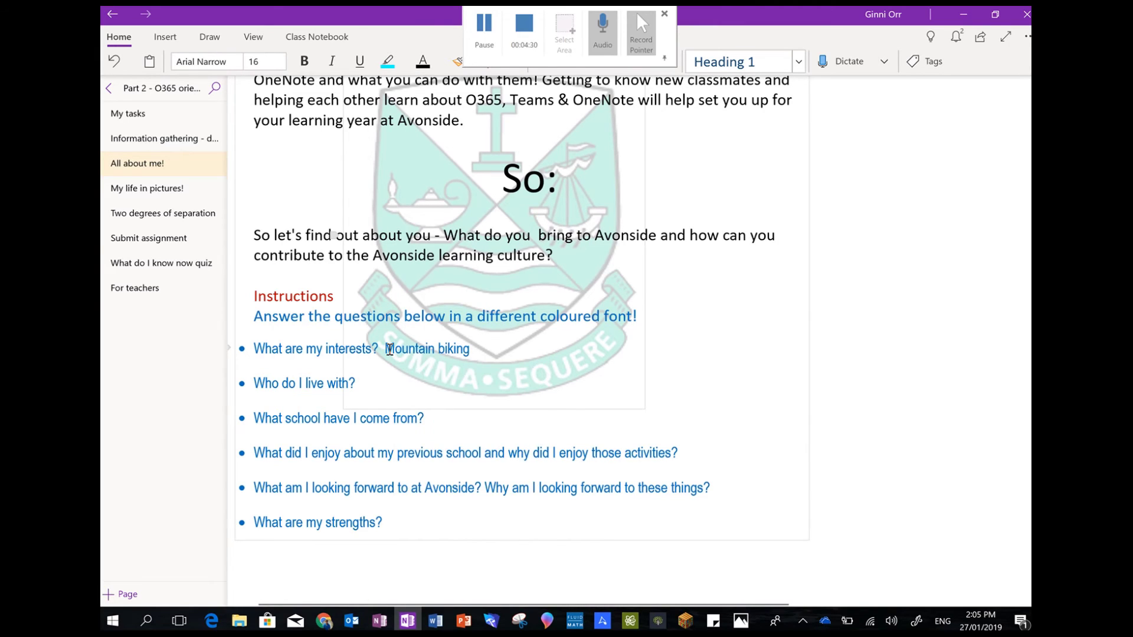
pyautogui.rightClick(469, 353)
pyautogui.click(441, 349)
pyautogui.moveTo(386, 349); pyautogui.dragTo(469, 348)
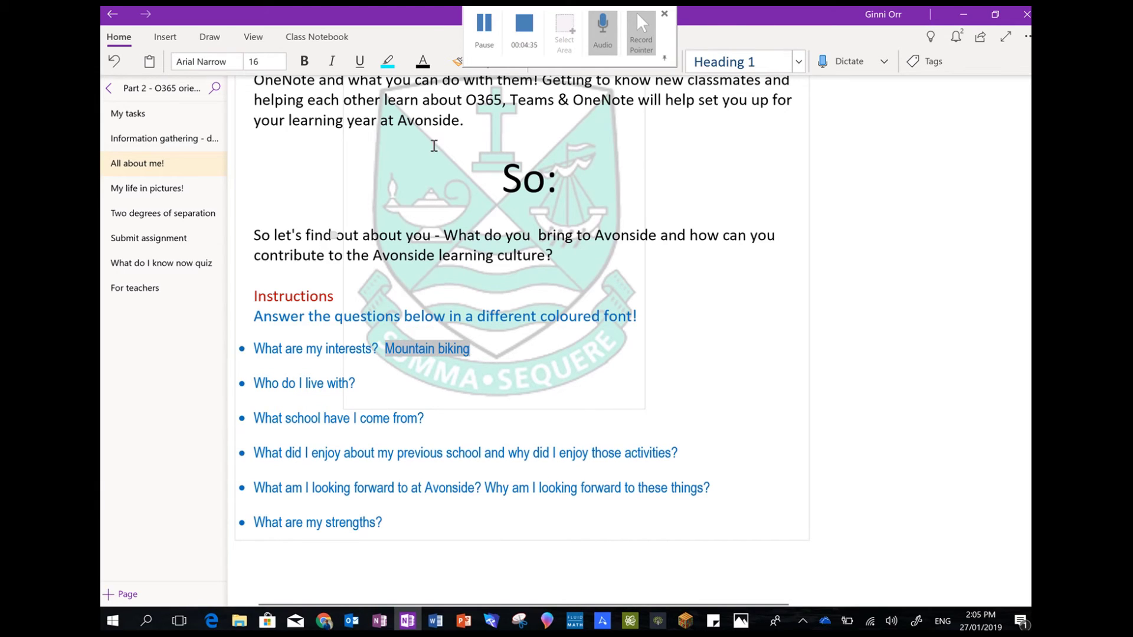
pyautogui.click(426, 64)
pyautogui.click(478, 347)
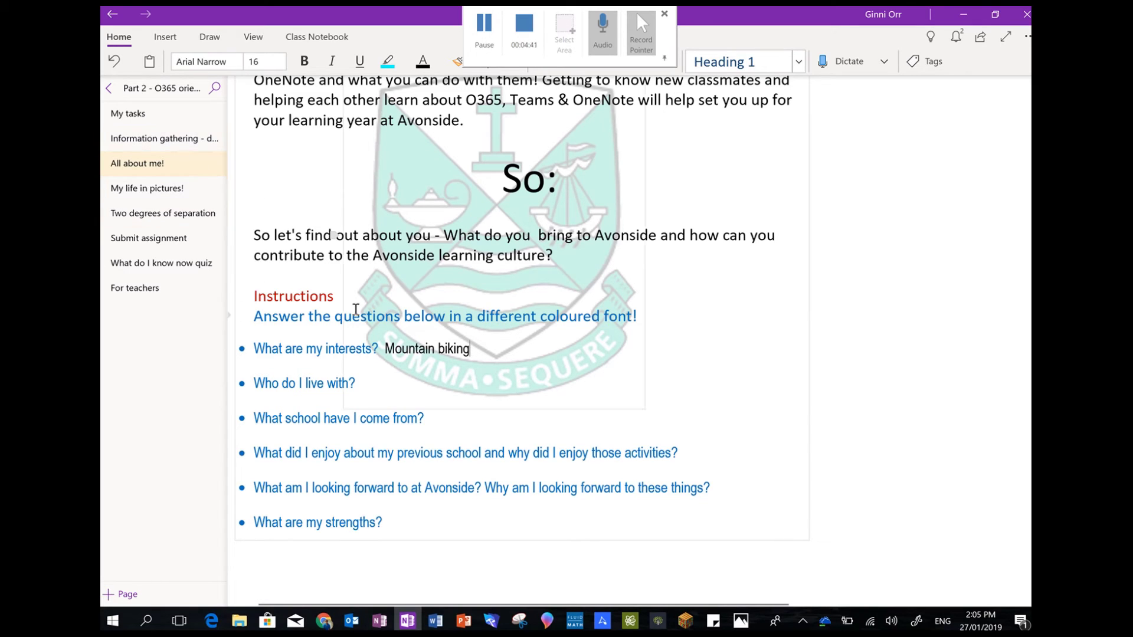
# Delete the Mountain biking answer and tick off the All about me! task, Task Two b, on the My tasks page
pyautogui.moveTo(480, 351); pyautogui.dragTo(385, 350)
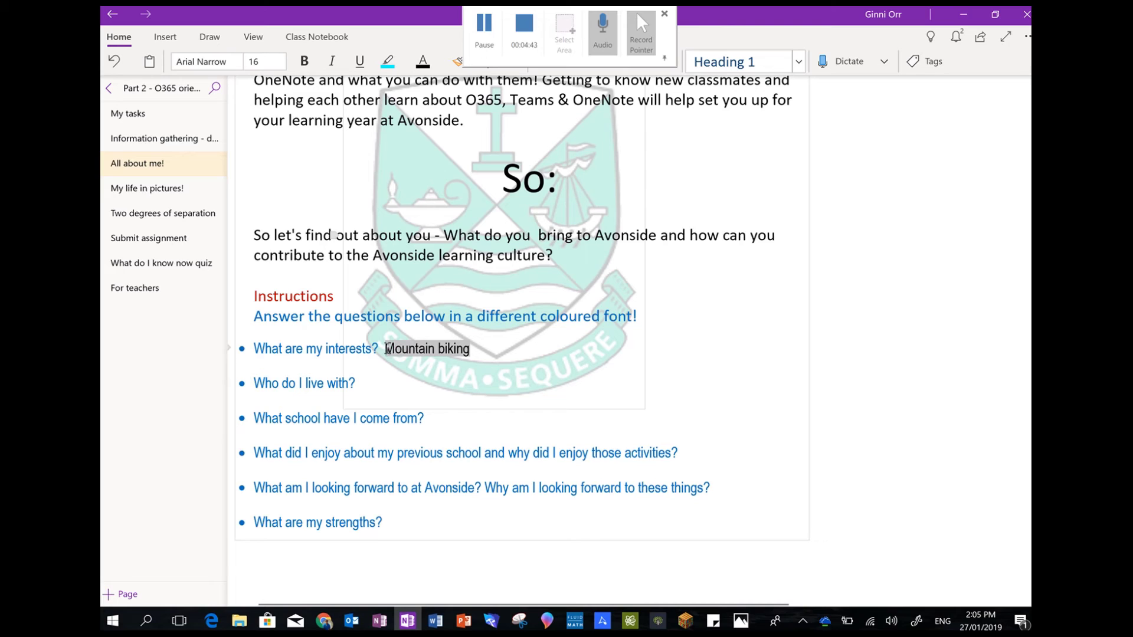
pyautogui.press('BackSpace')
pyautogui.click(145, 116)
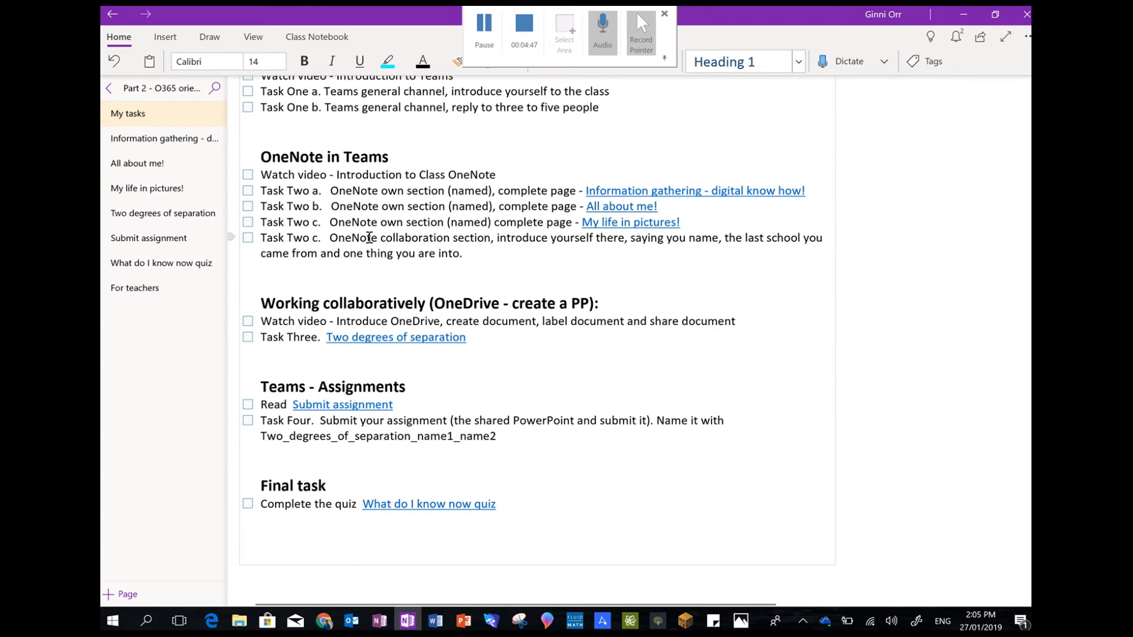
pyautogui.click(247, 206)
# Open the linked My life in pictures! page and view the available sources for inserting pictures
pyautogui.click(611, 224)
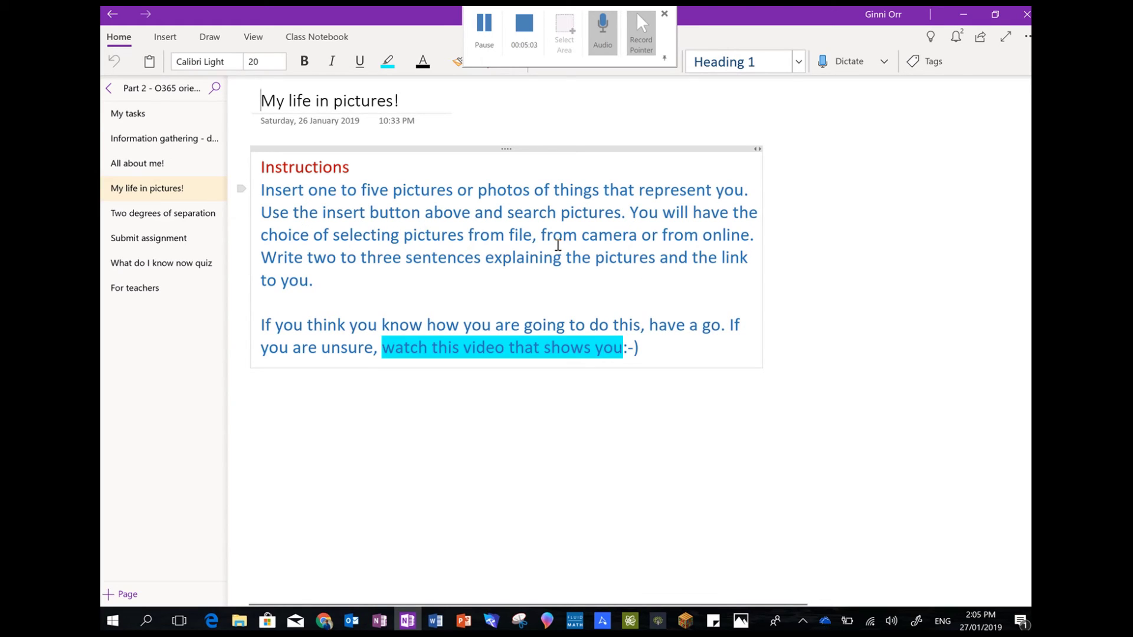
pyautogui.click(165, 37)
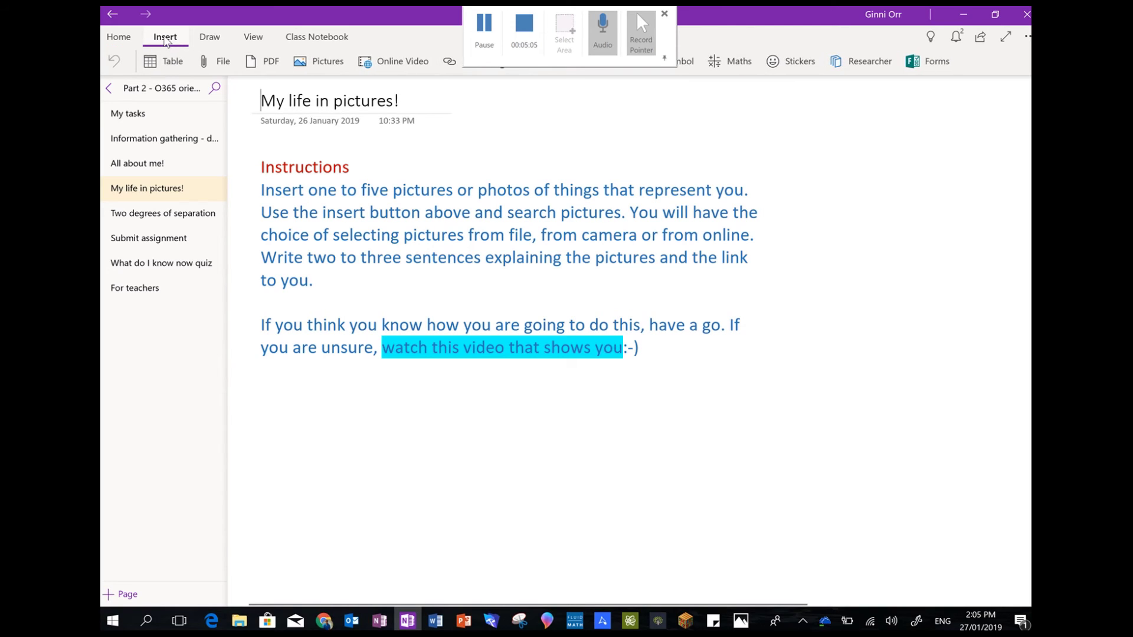
pyautogui.click(319, 61)
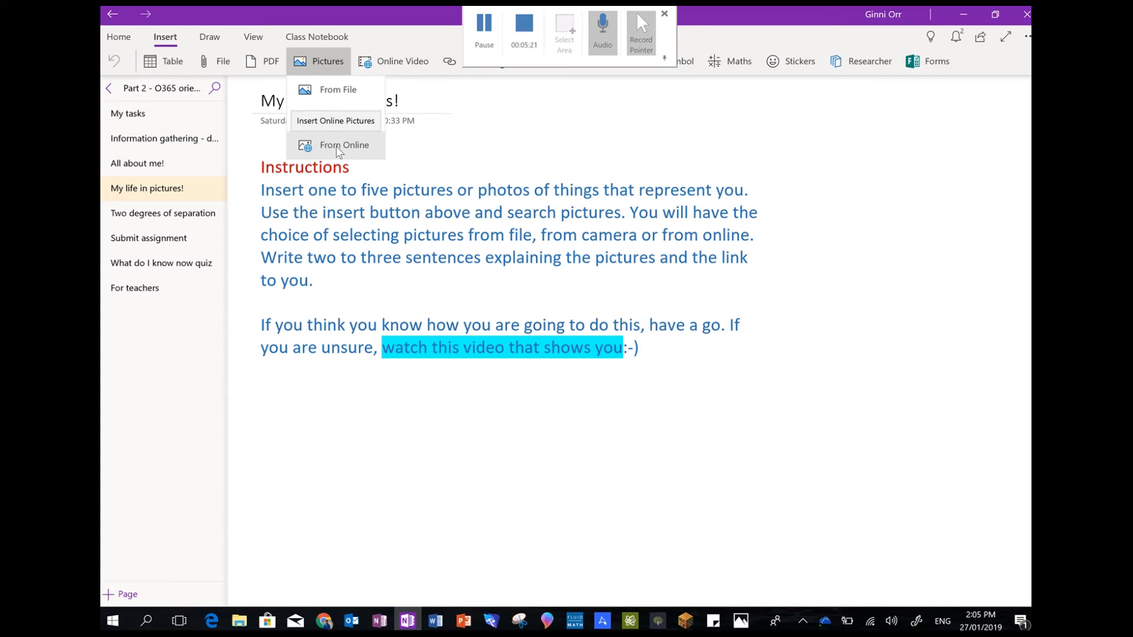
pyautogui.click(344, 256)
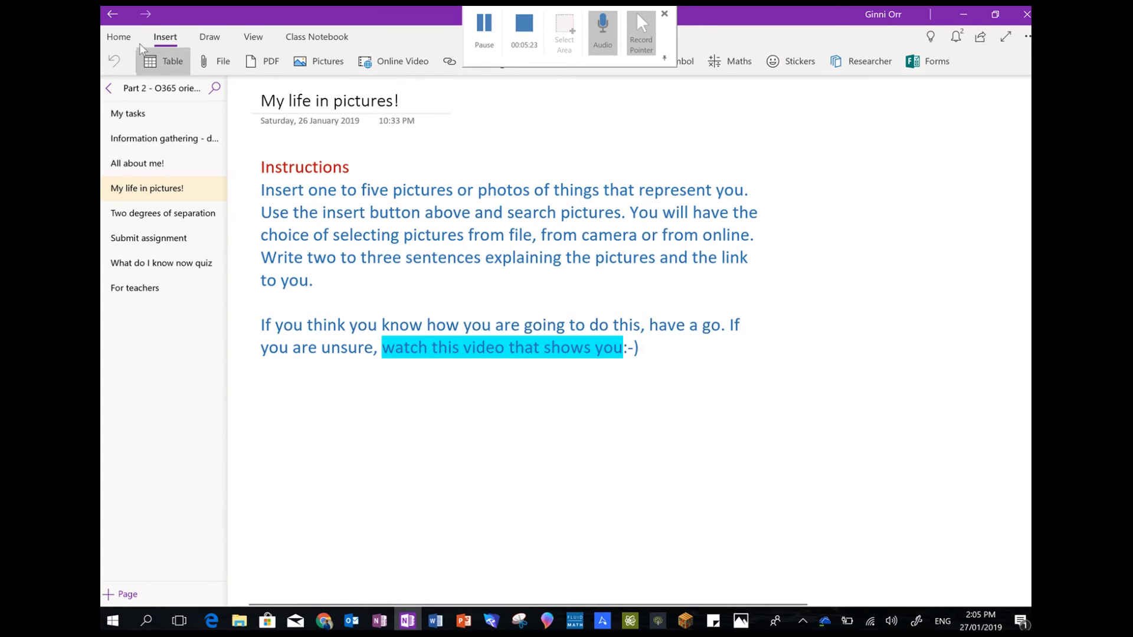
# Tick off the My life in pictures! task in My tasks and relabel the collaboration section task as Task Two d
pyautogui.click(142, 115)
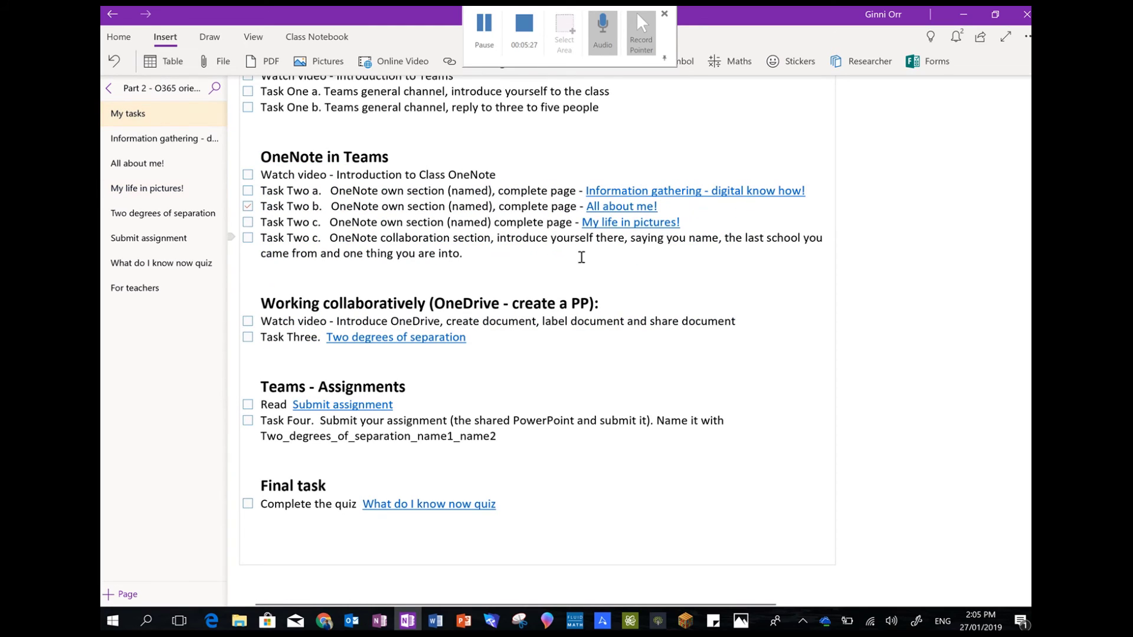
pyautogui.click(247, 225)
pyautogui.click(317, 237)
pyautogui.press('BackSpace')
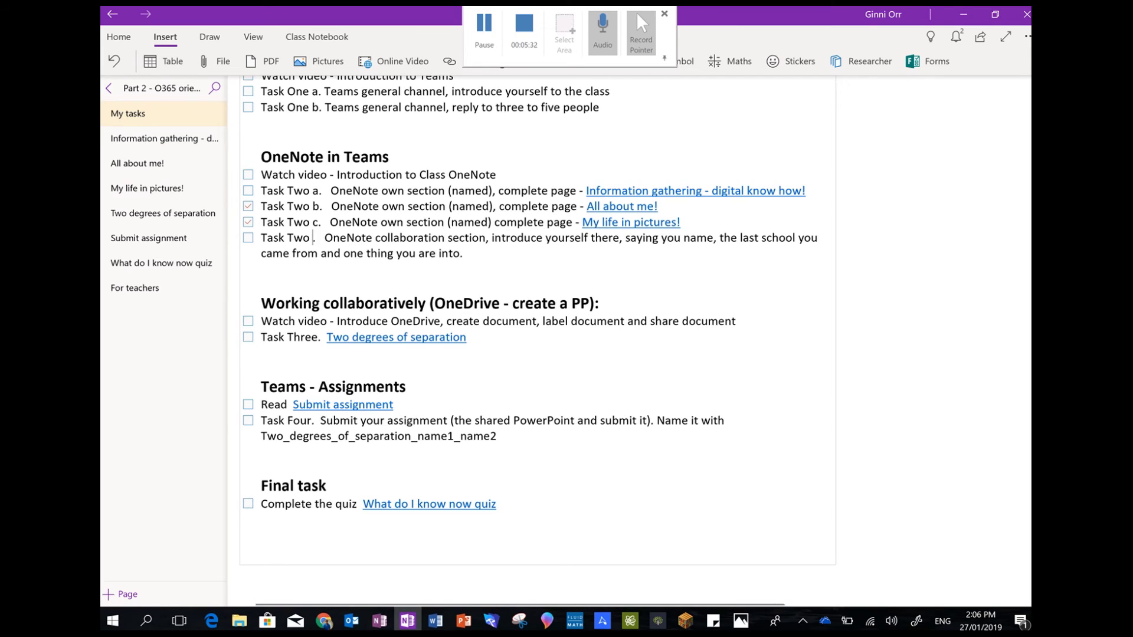
pyautogui.write('d')
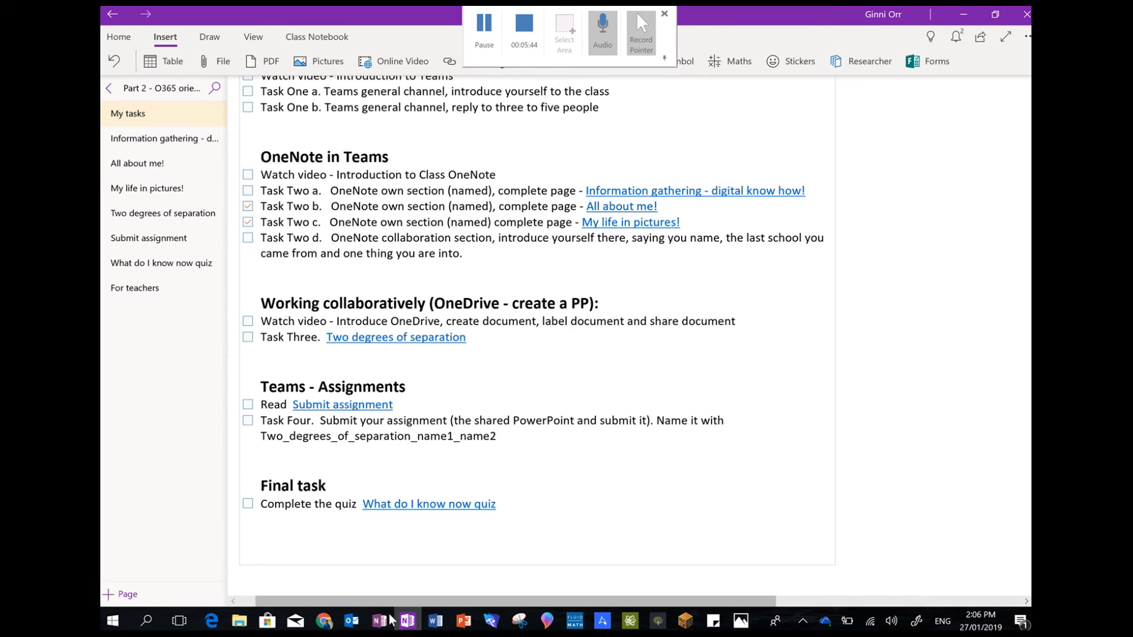
# Switch to the Teams Class Notebook in Chrome, expand the _Collaboration Space and reduce the browser window from full screen
pyautogui.click(323, 620)
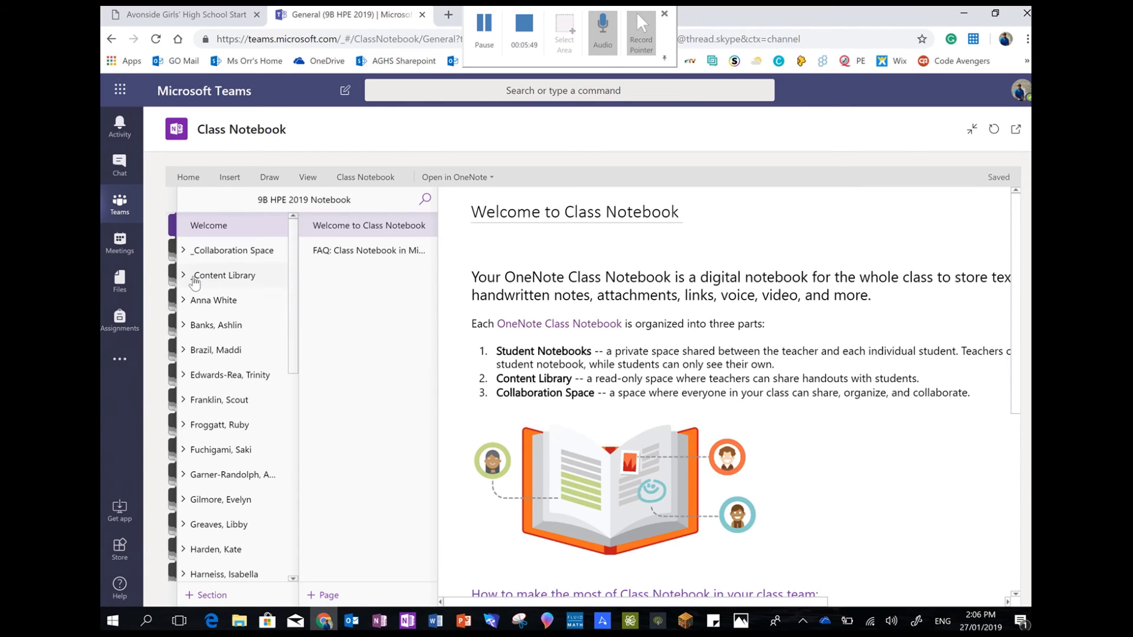
pyautogui.click(182, 252)
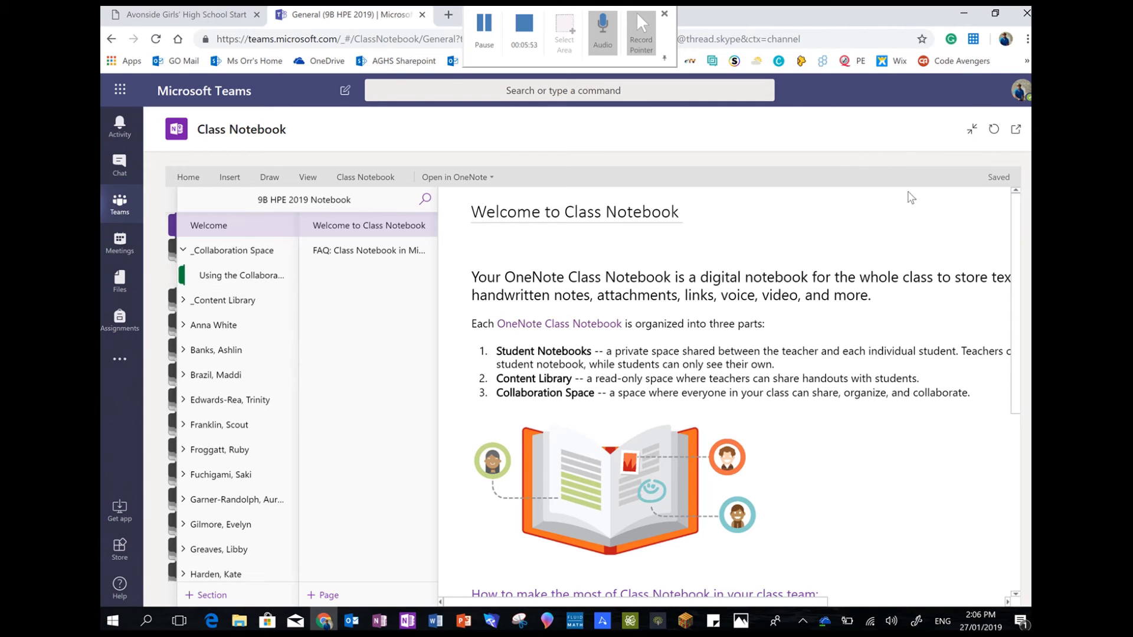
pyautogui.click(995, 13)
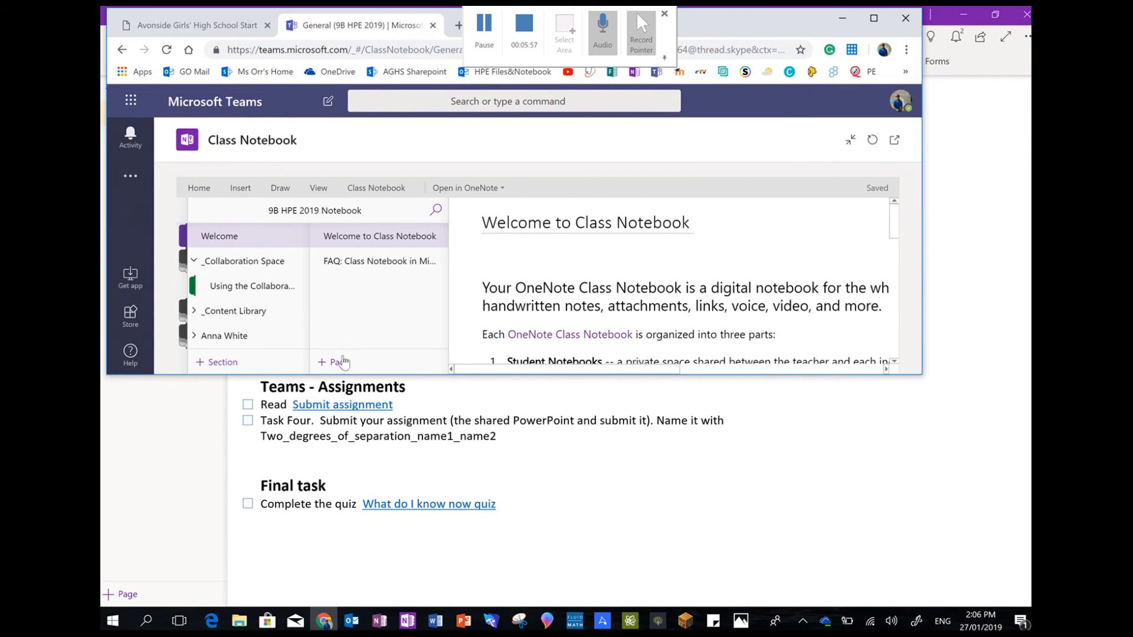
# Add a page titled Introductions to the Welcome section of the Class Notebook
pyautogui.click(341, 363)
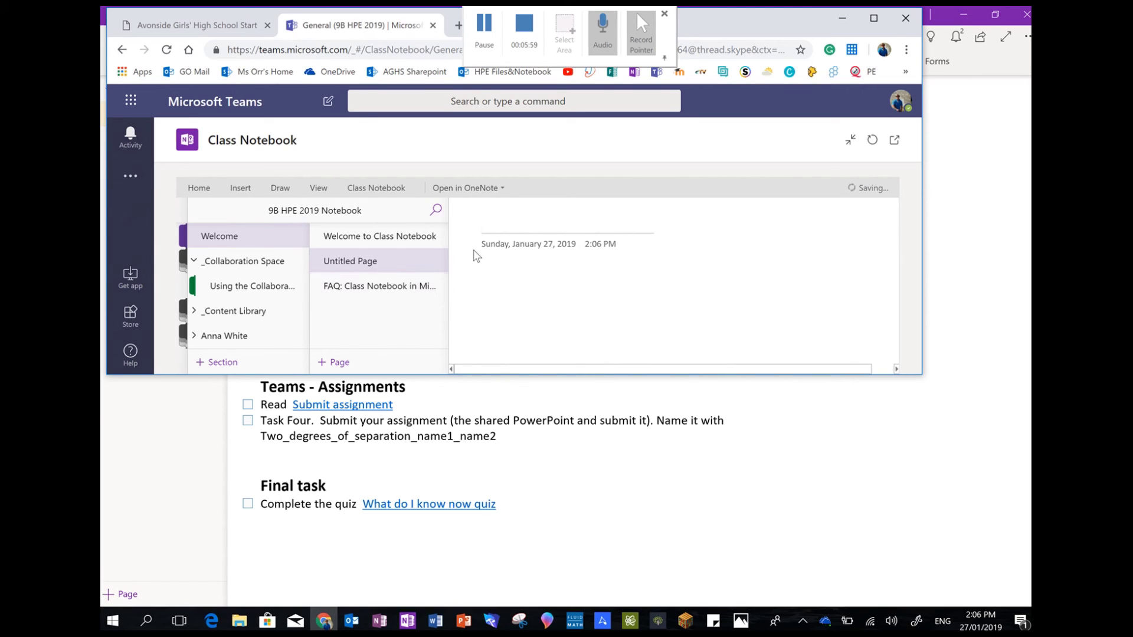
pyautogui.write('INtrod')
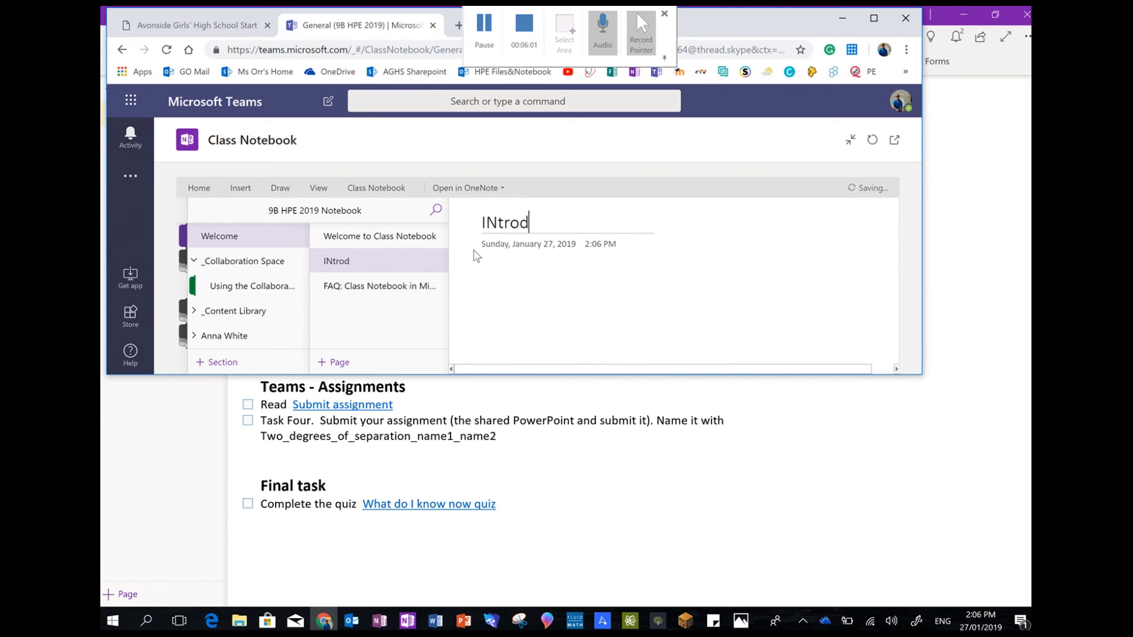
pyautogui.write('uctions')
pyautogui.click(496, 223)
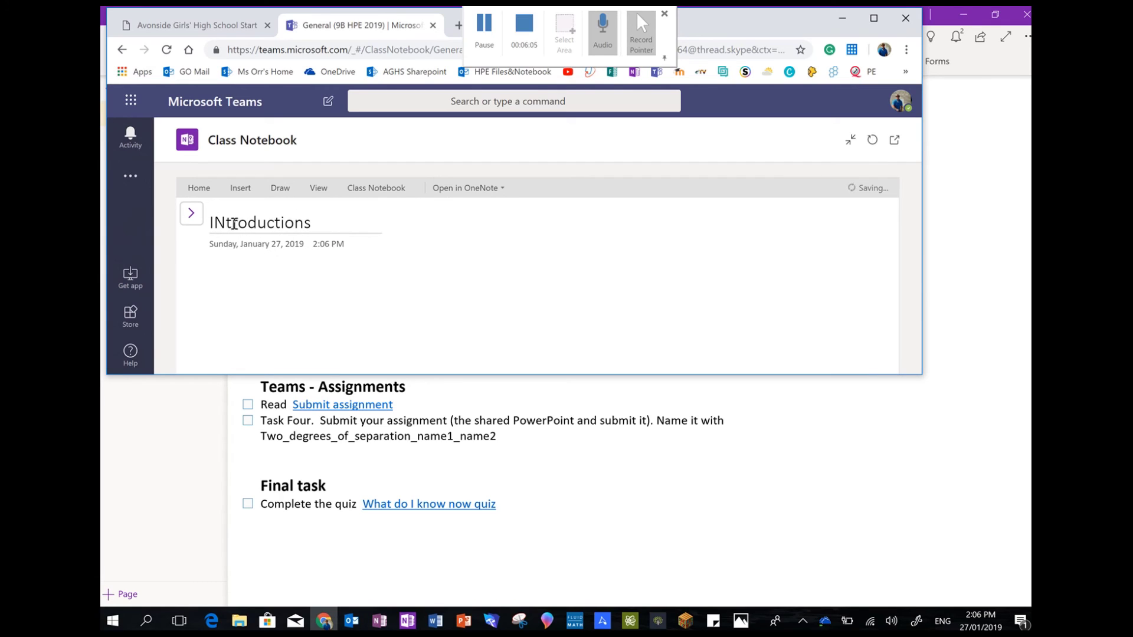
pyautogui.press('BackSpace')
# Write a sample introduction on the page giving the first name, Wellington HS and an interest in mountain biking, and clear the text again
pyautogui.write('nni. I was at Wellington')
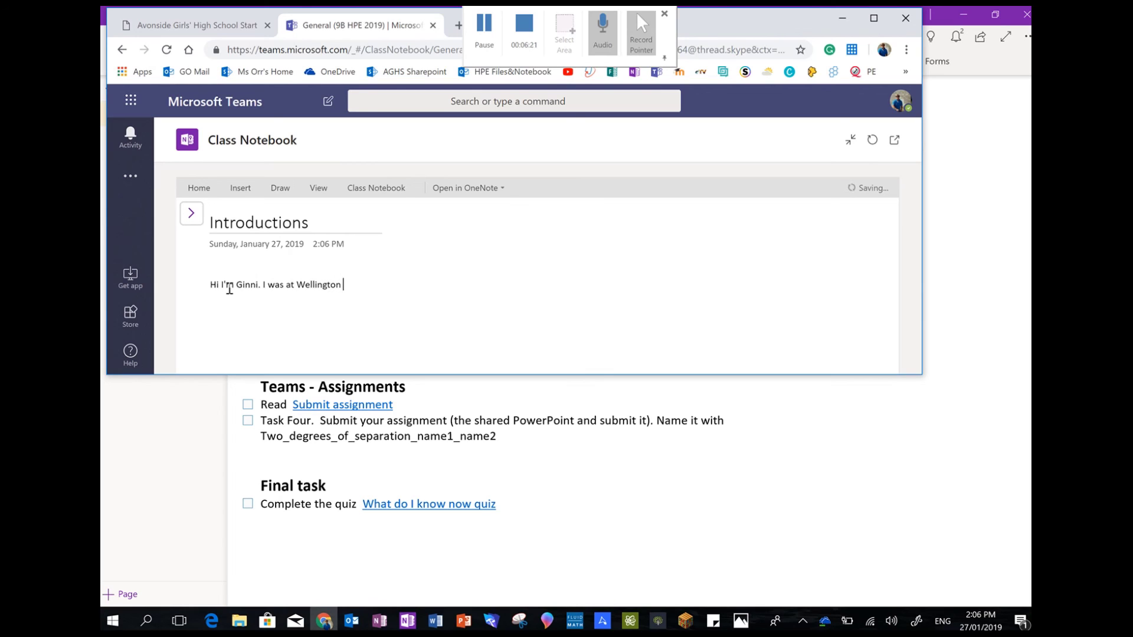
pyautogui.write("HS and I'm into mountain biking.")
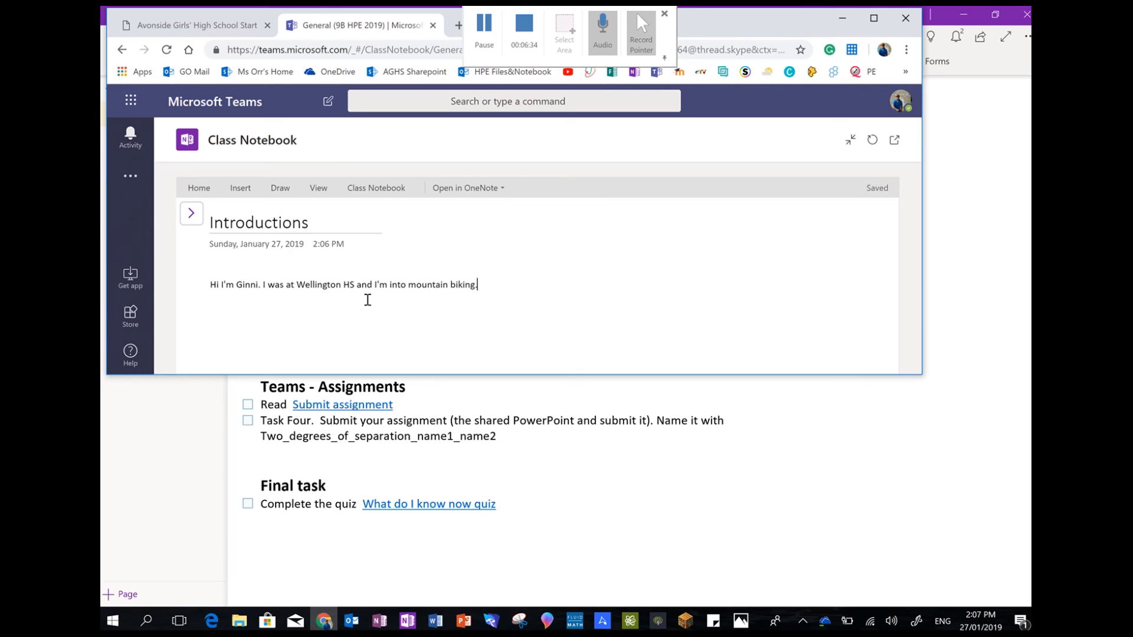
pyautogui.moveTo(483, 285); pyautogui.dragTo(199, 280)
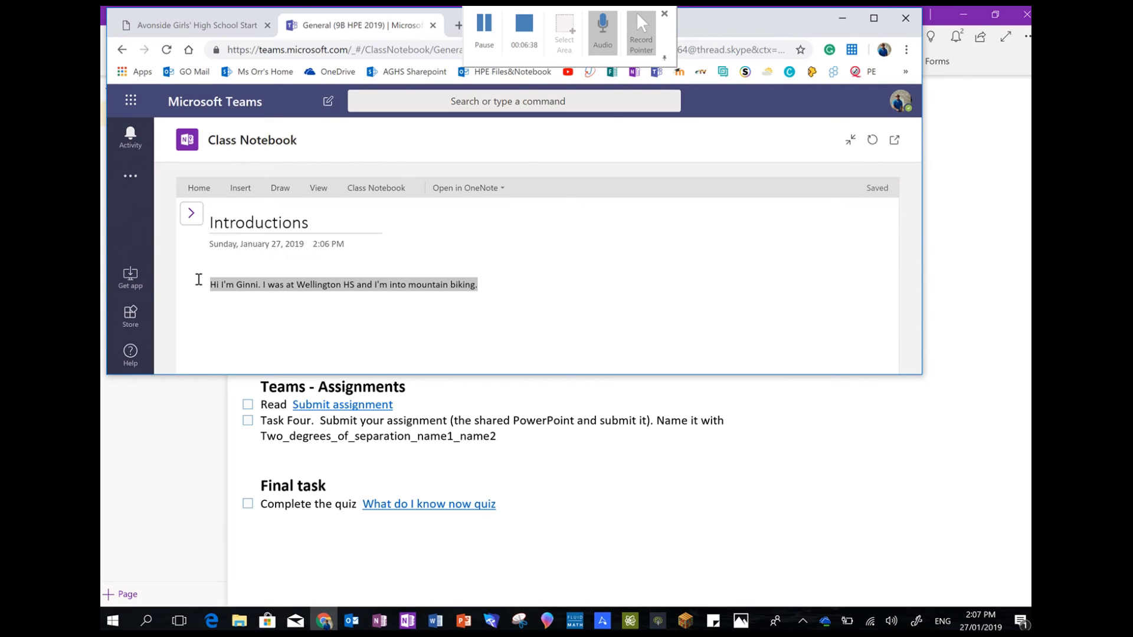
pyautogui.press('BackSpace')
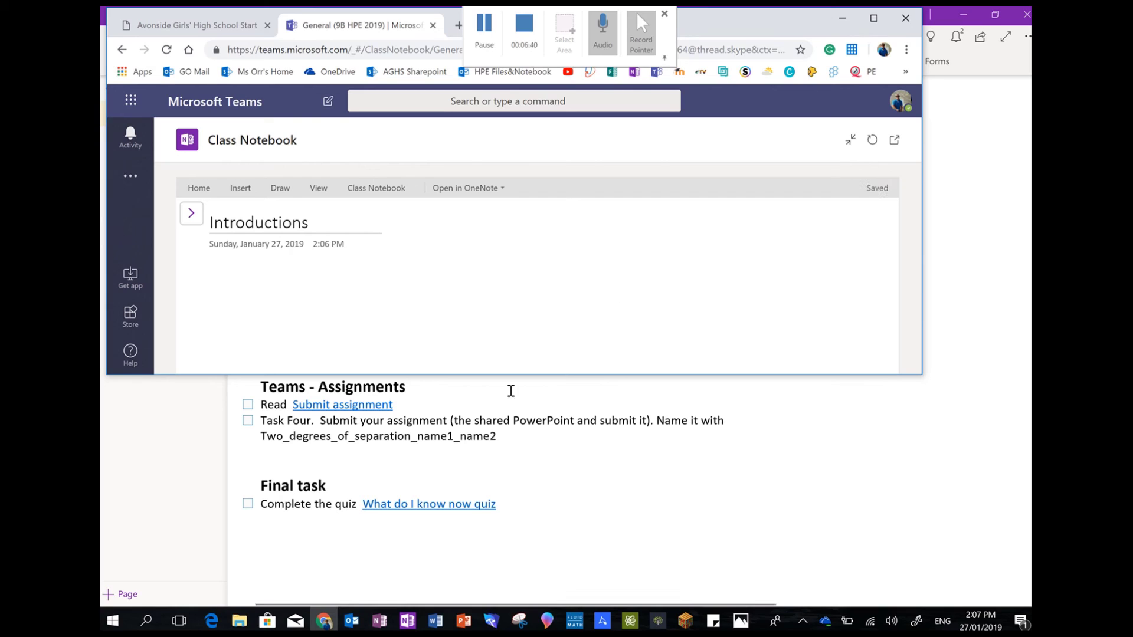
# Switch back to the My tasks page in OneNote
pyautogui.click(697, 353)
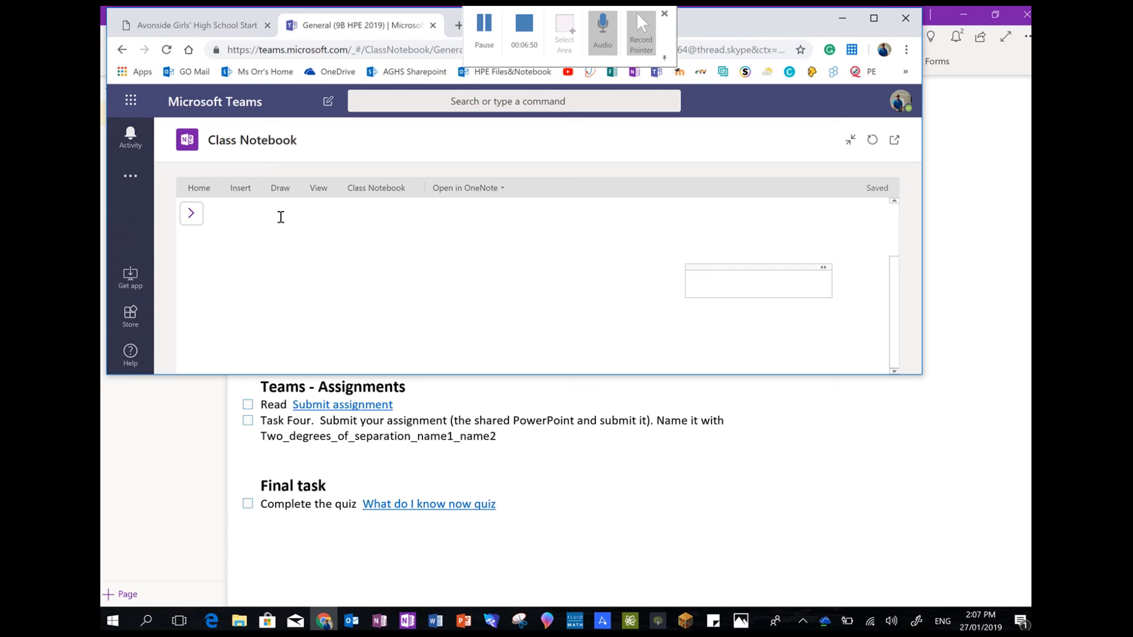
pyautogui.click(603, 481)
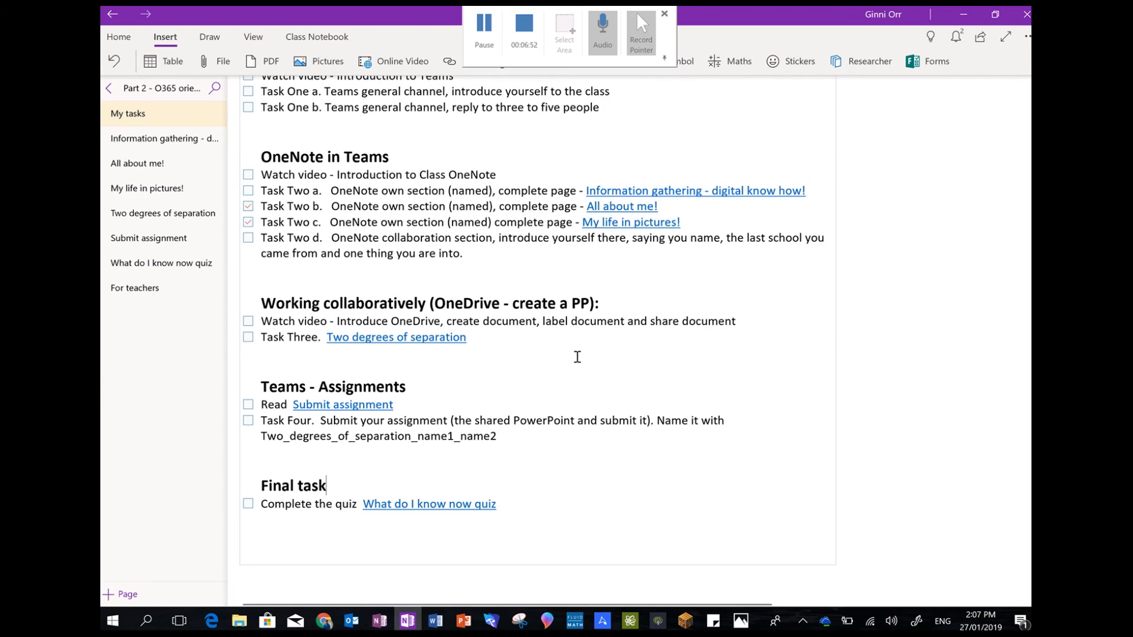